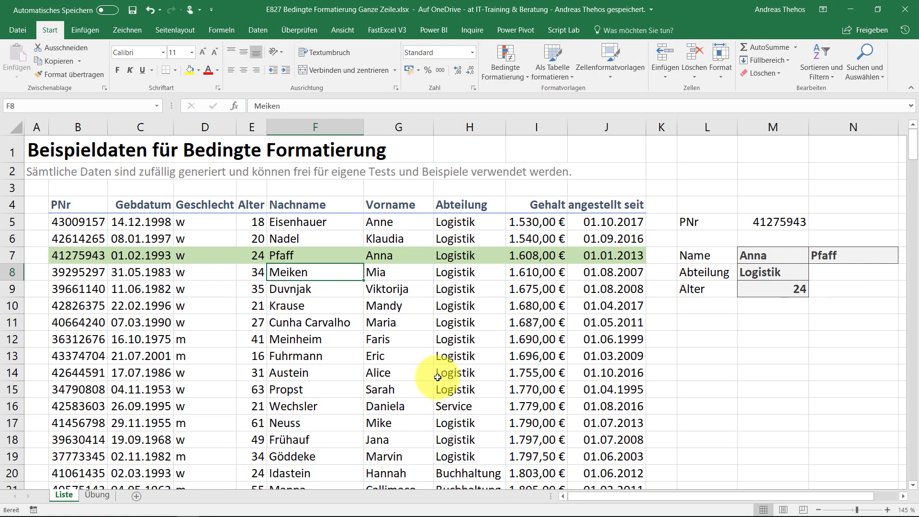
Copy PNr 39661140 from B9 into lookup cell M5
{"action": "left_click", "coordinate": [85, 287]}
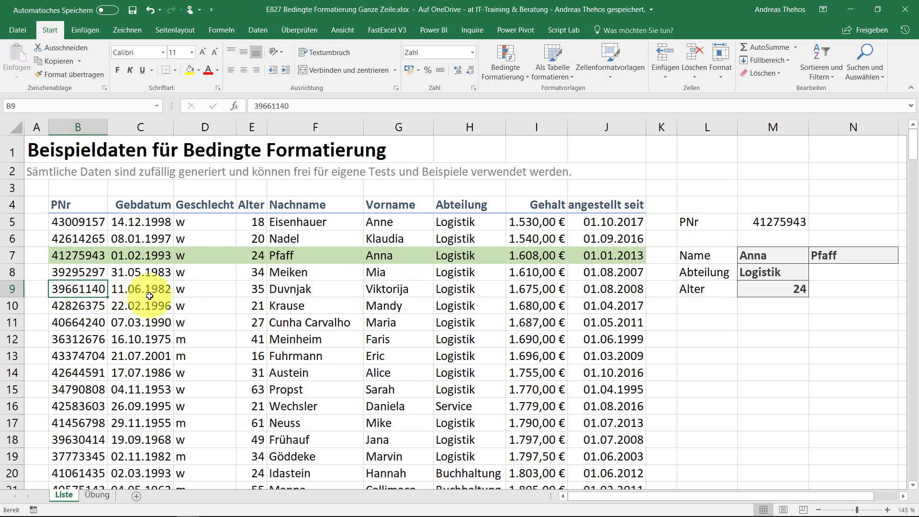
{"action": "key", "text": "ctrl+c"}
{"action": "left_click", "coordinate": [774, 222]}
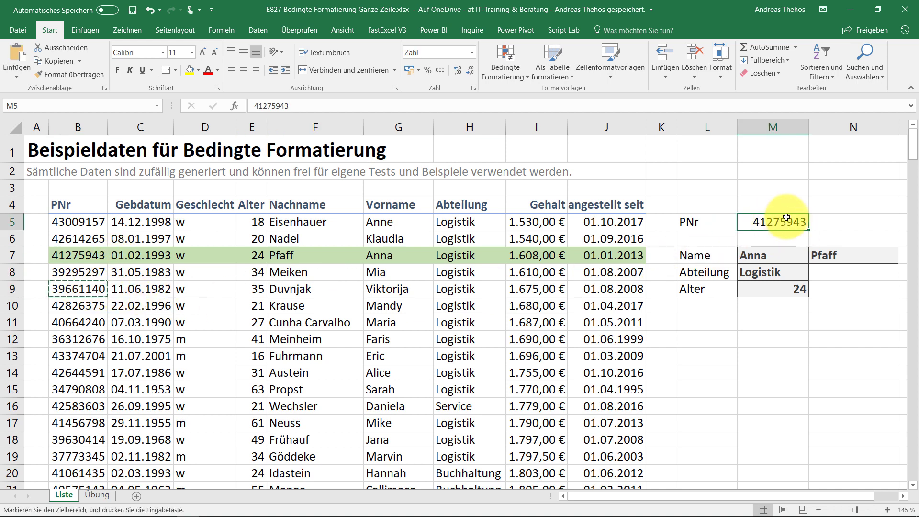
{"action": "key", "text": "ctrl+v"}
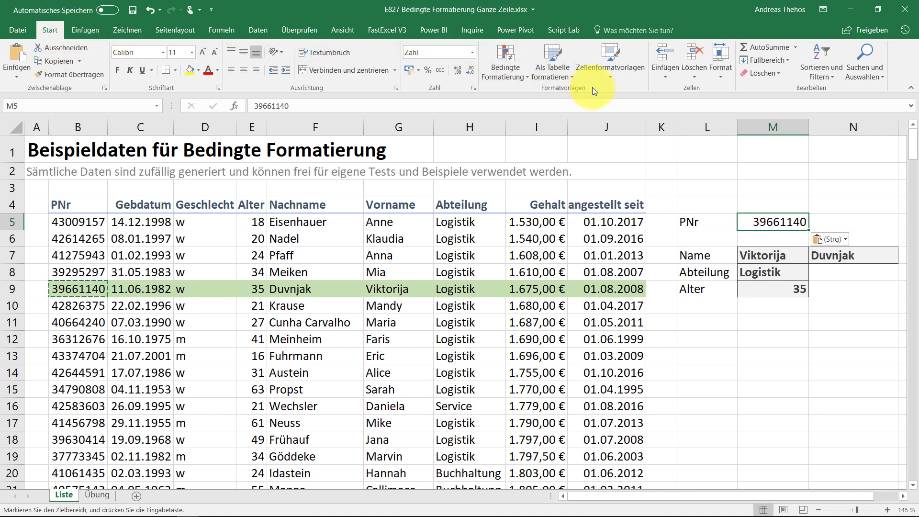
Check the Bedingte Formatierung menu, then switch to the Übung sheet
{"action": "left_click", "coordinate": [508, 71]}
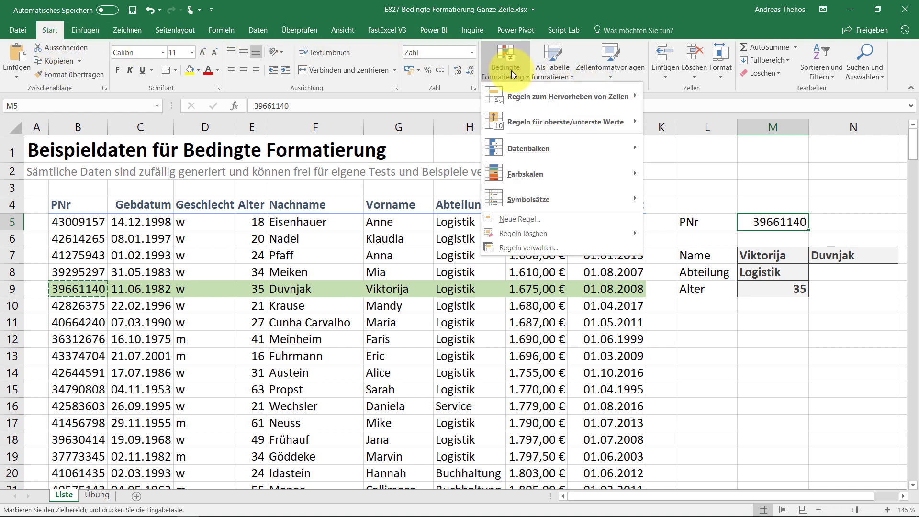
{"action": "left_click", "coordinate": [509, 73]}
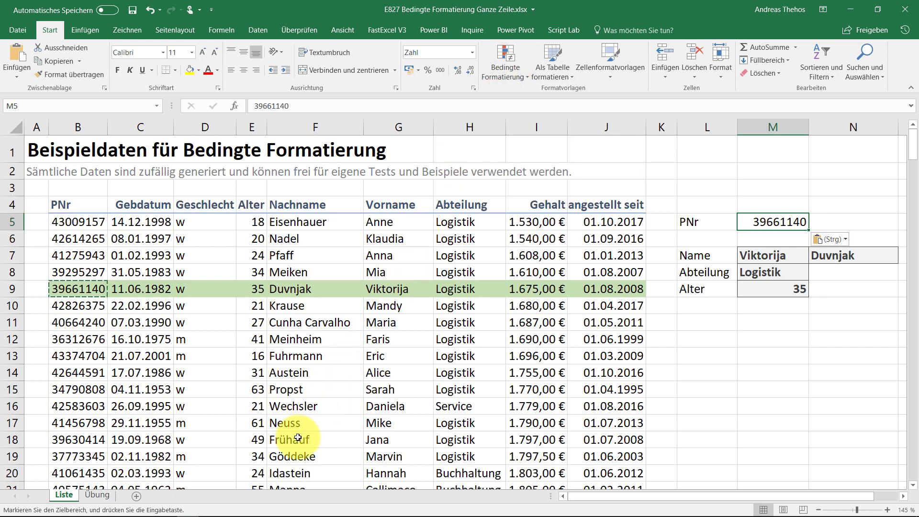
{"action": "left_click", "coordinate": [97, 494]}
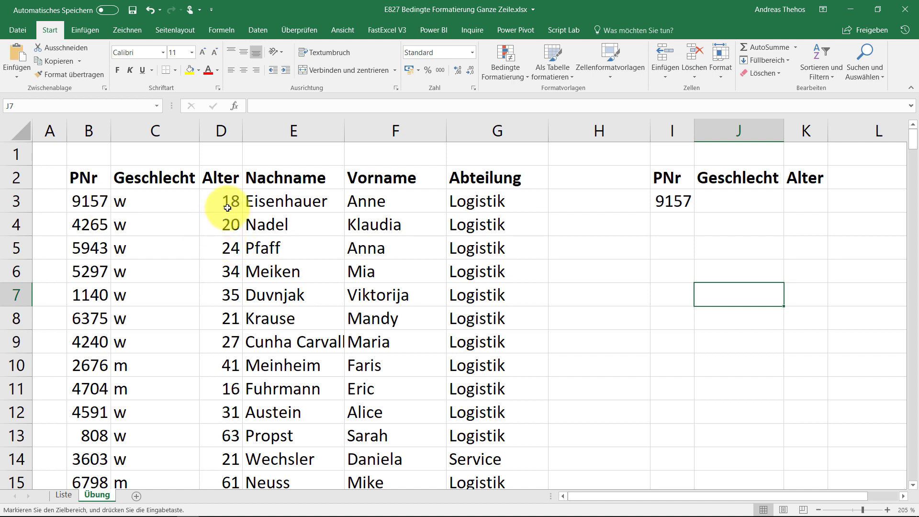
Select the Übung table from PNr cell B3 across to column G and down to row 234
{"action": "mouse_move", "coordinate": [232, 203]}
{"action": "left_mouse_down"}
{"action": "mouse_move", "coordinate": [232, 257]}
{"action": "mouse_move", "coordinate": [209, 297]}
{"action": "left_mouse_up"}
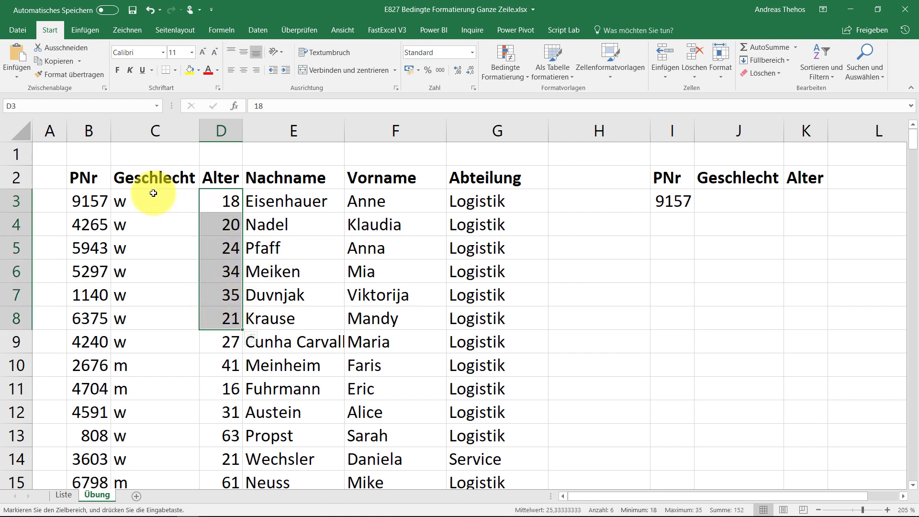
{"action": "key", "text": "Escape"}
{"action": "left_click", "coordinate": [107, 205]}
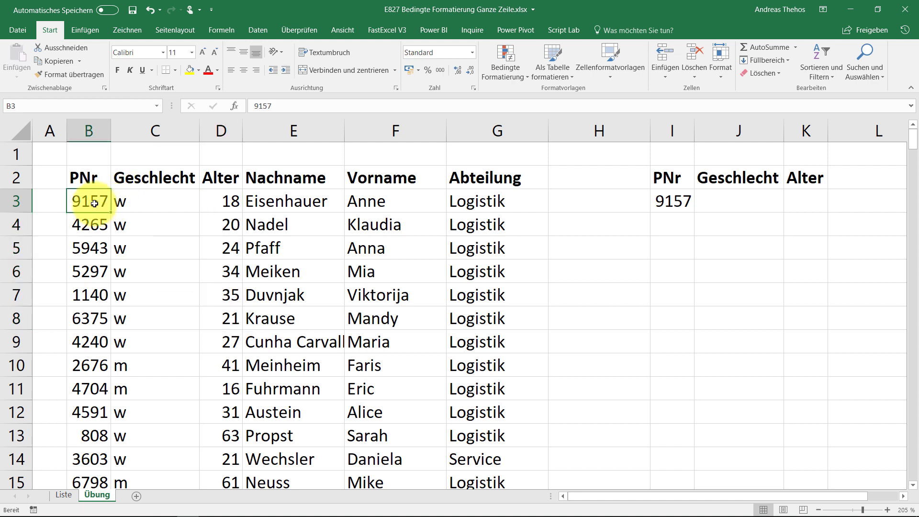
{"action": "mouse_move", "coordinate": [94, 202]}
{"action": "left_mouse_down"}
{"action": "mouse_move", "coordinate": [498, 435]}
{"action": "mouse_move", "coordinate": [97, 194]}
{"action": "left_mouse_up"}
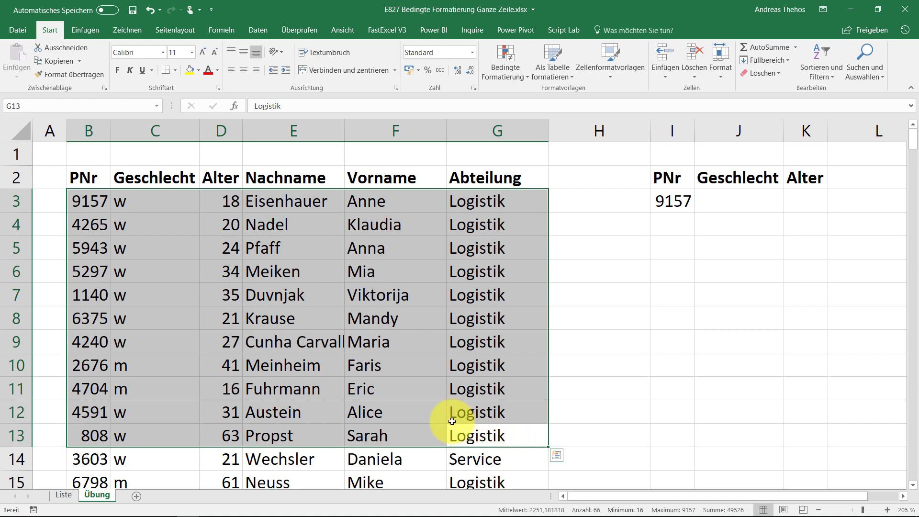
{"action": "left_click", "coordinate": [98, 204]}
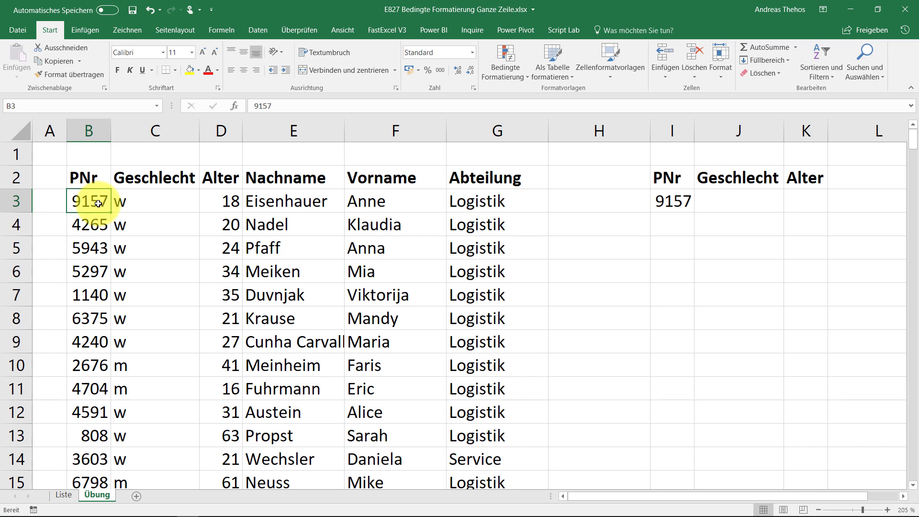
{"action": "key", "text": "ctrl+shift+Down"}
{"action": "key", "text": "ctrl+shift+Right"}
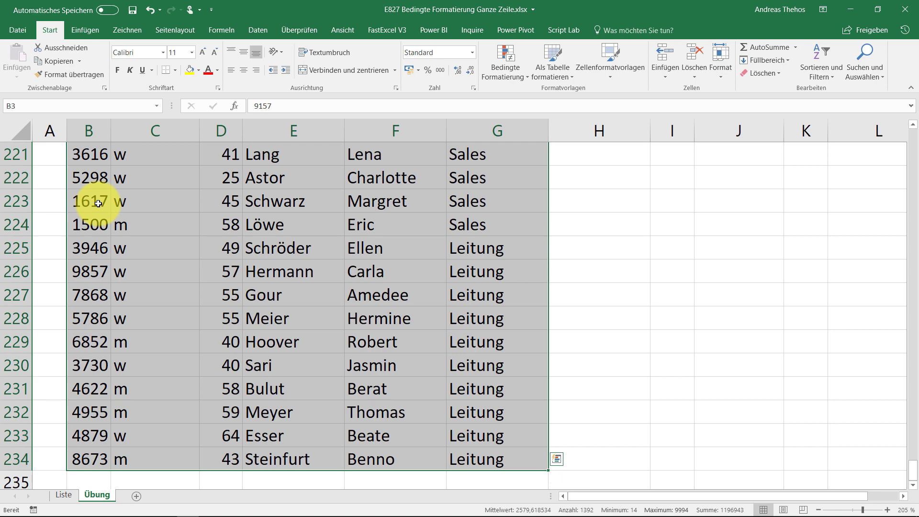
{"action": "left_click_drag", "start_coordinate": [914, 468], "coordinate": [911, 128]}
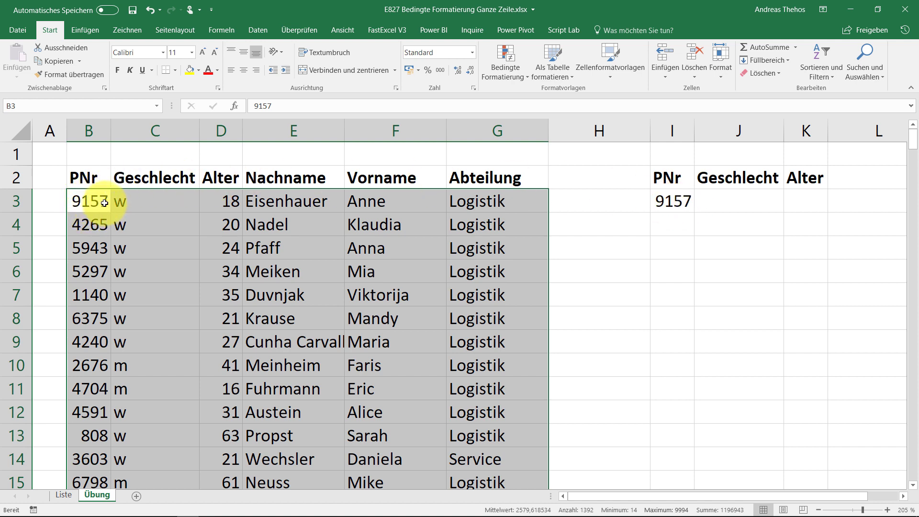
{"action": "key", "text": "ctrl+q"}
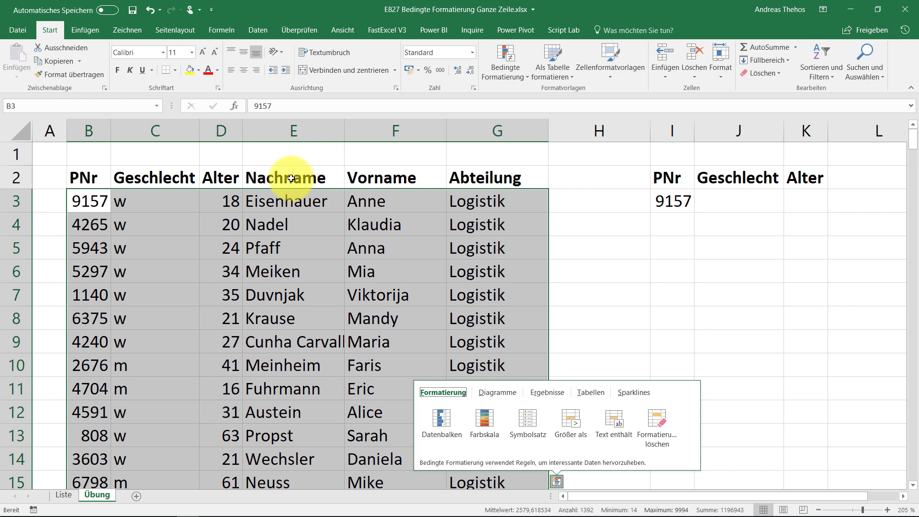
Add a formula-based Bedingte Formatierung rule with the condition =$B3=$I$3
{"action": "left_click", "coordinate": [510, 67]}
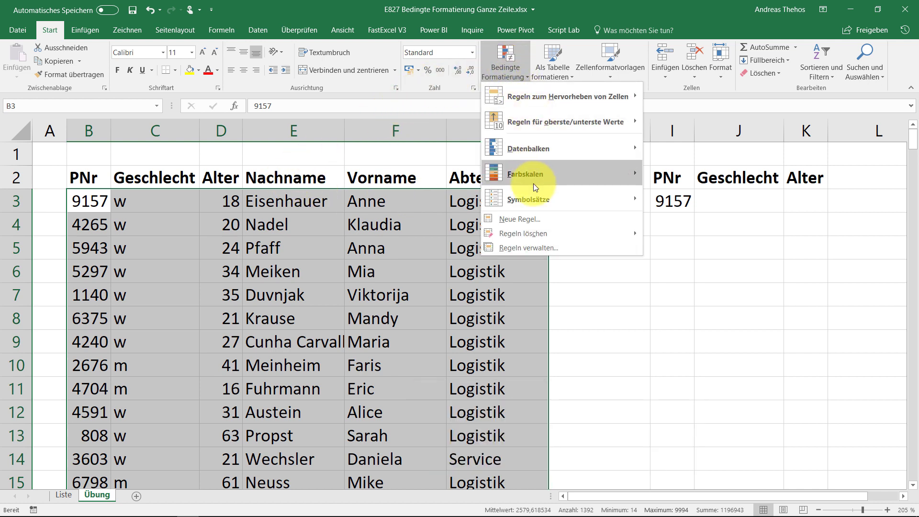
{"action": "left_click", "coordinate": [521, 219]}
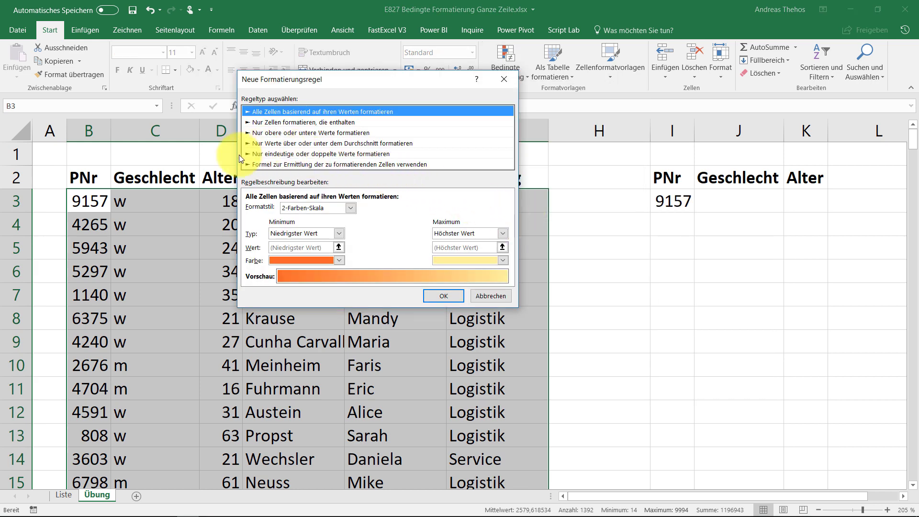
{"action": "left_click", "coordinate": [263, 165]}
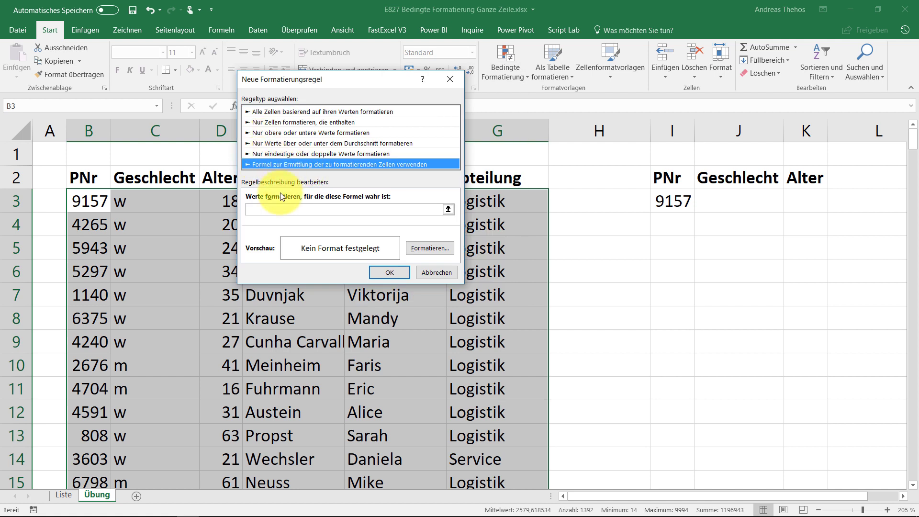
{"action": "left_click", "coordinate": [381, 213]}
{"action": "type", "text": "="}
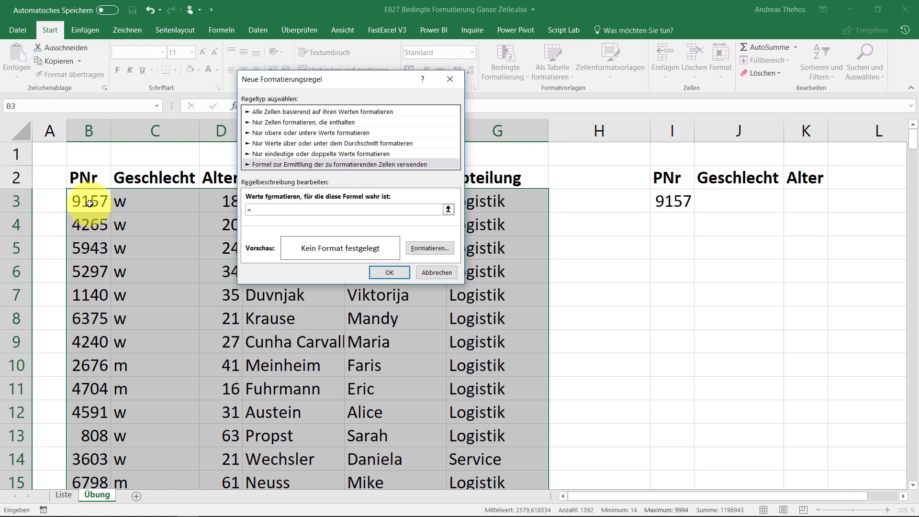
{"action": "left_click", "coordinate": [90, 203]}
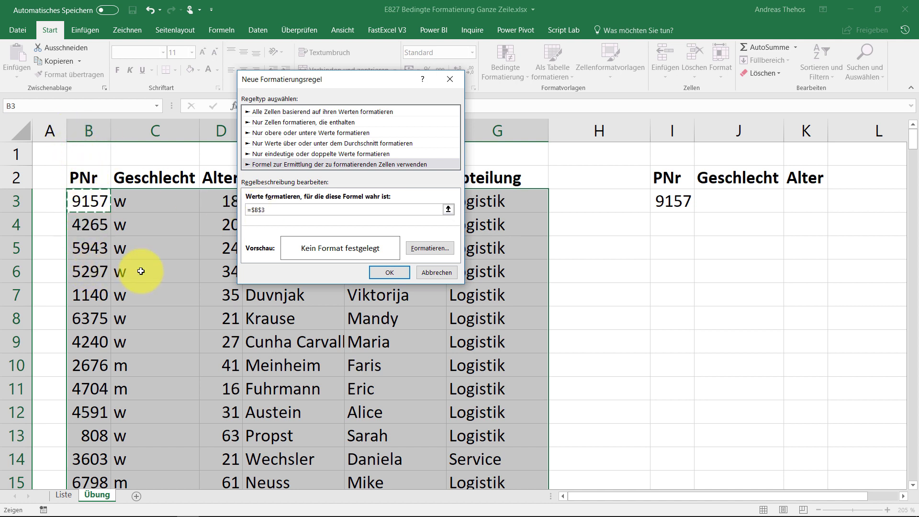
{"action": "left_click", "coordinate": [257, 209]}
{"action": "type", "text": "="}
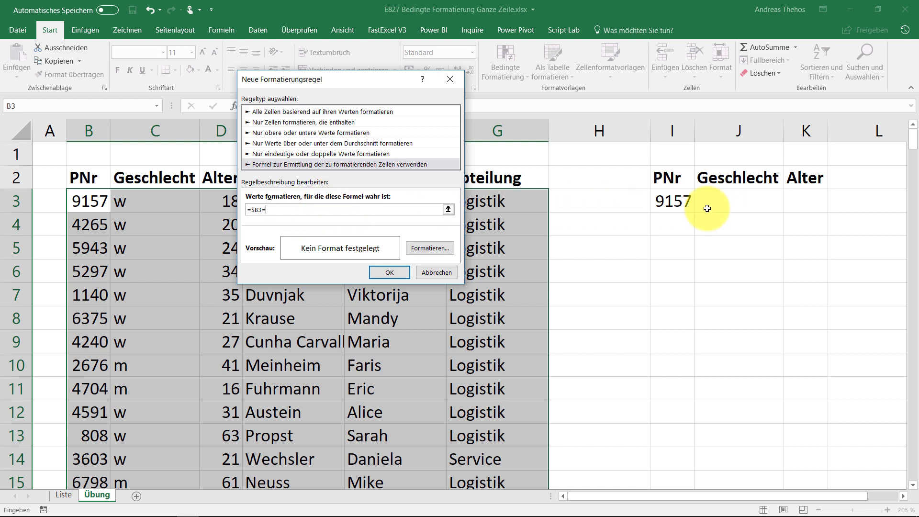
{"action": "left_click", "coordinate": [672, 203]}
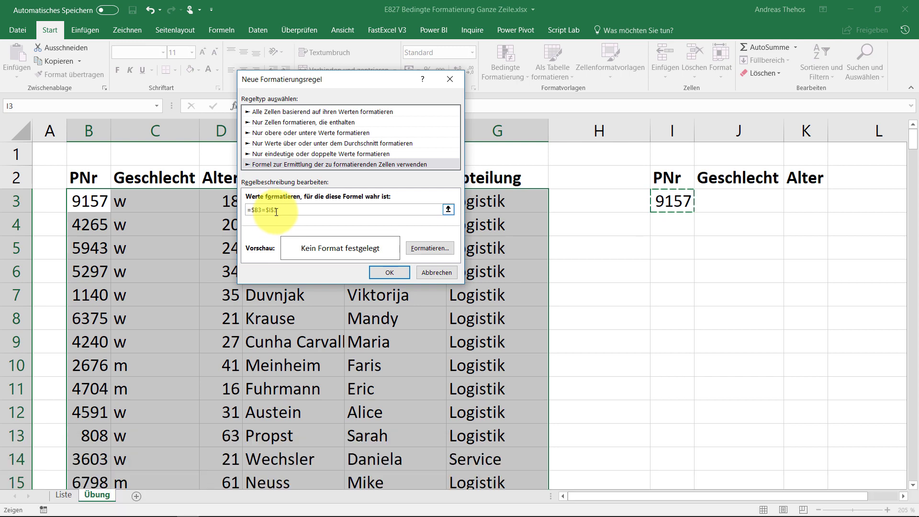
Give the rule a light-blue fill and apply it to the table
{"action": "left_click", "coordinate": [430, 248]}
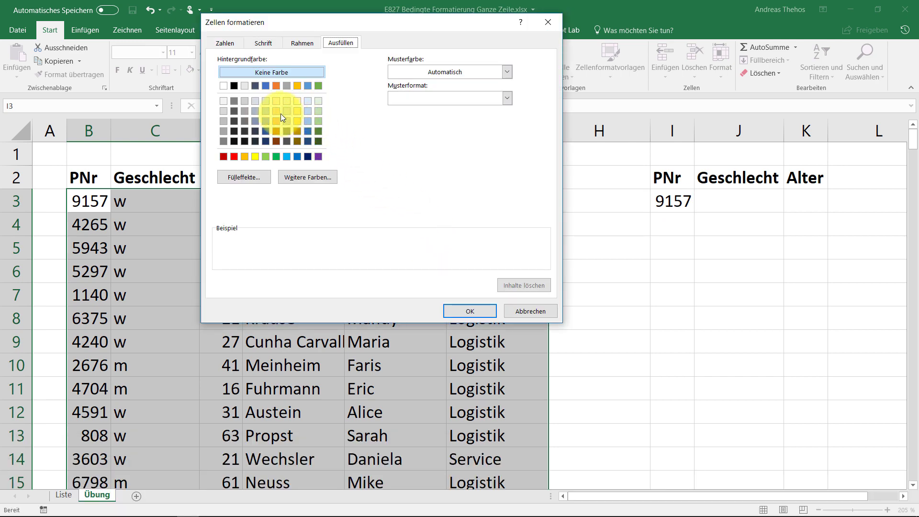
{"action": "left_click", "coordinate": [266, 110]}
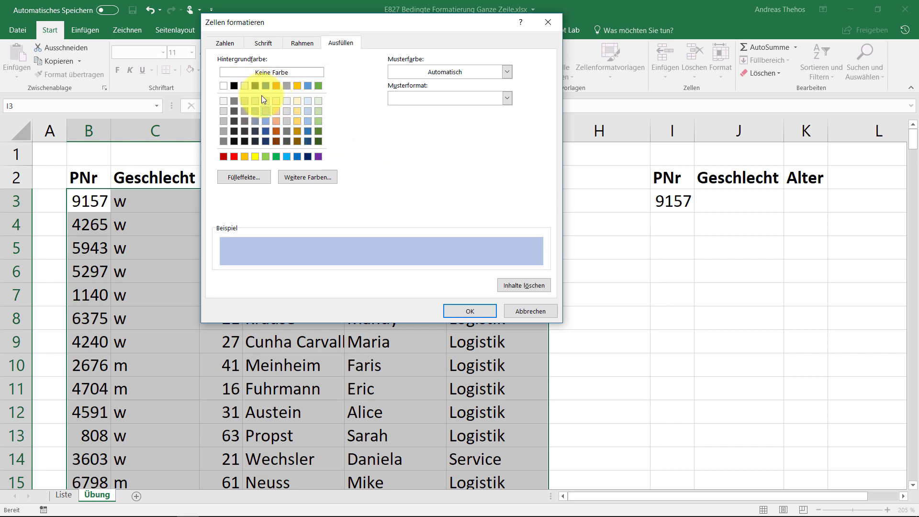
{"action": "left_click", "coordinate": [476, 307]}
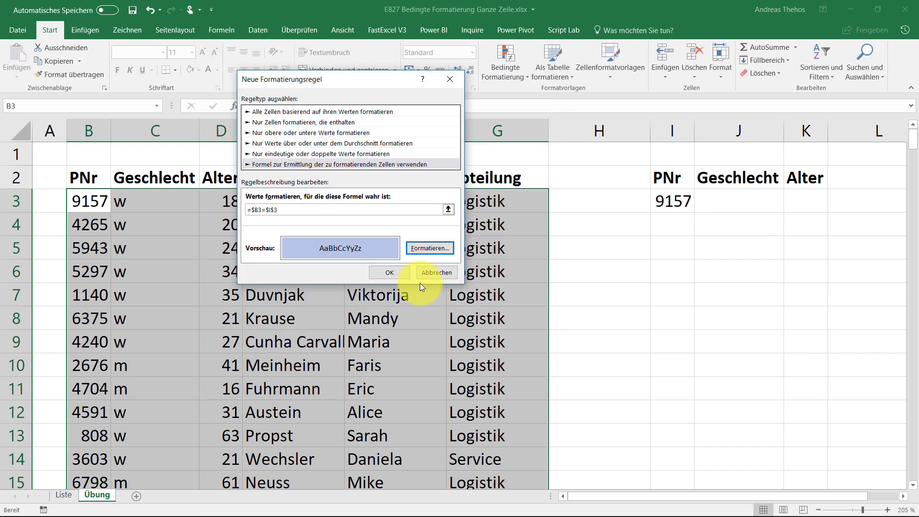
{"action": "left_click", "coordinate": [394, 274]}
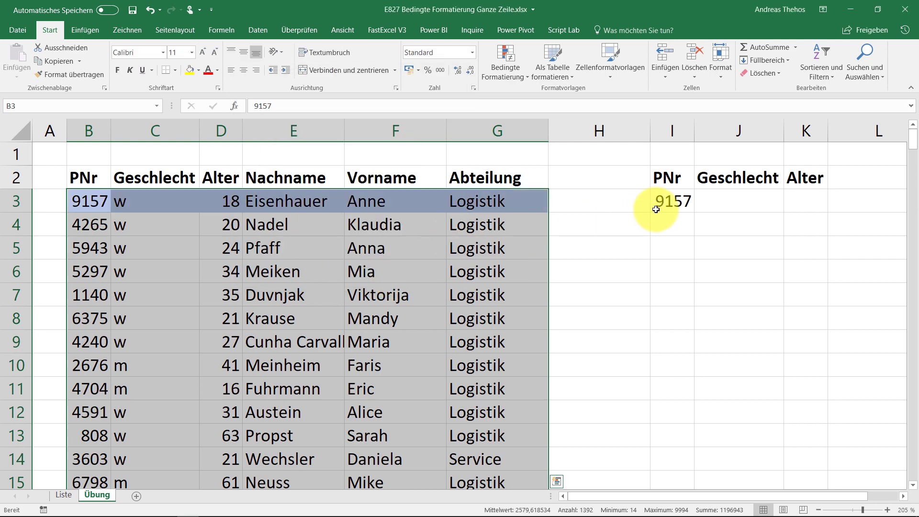
Change the lookup PNr in I3 to 2676
{"action": "left_click", "coordinate": [669, 200]}
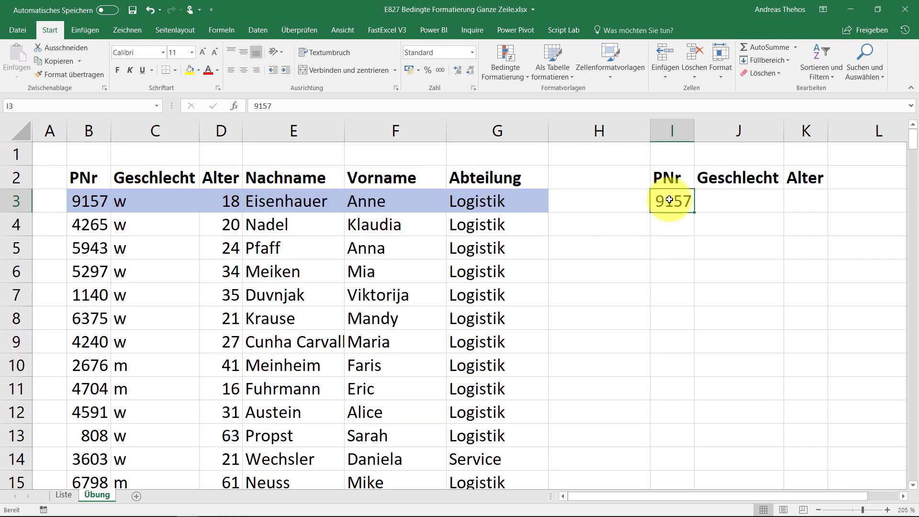
{"action": "type", "text": "2676"}
{"action": "key", "text": "Return"}
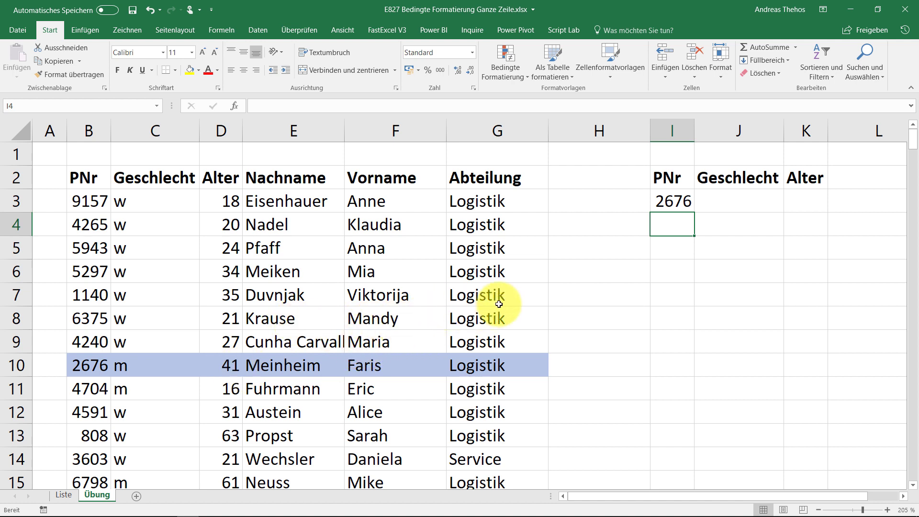
Enter criteria m under Geschlecht in J3 and 40 under Alter in K3
{"action": "left_click", "coordinate": [745, 200]}
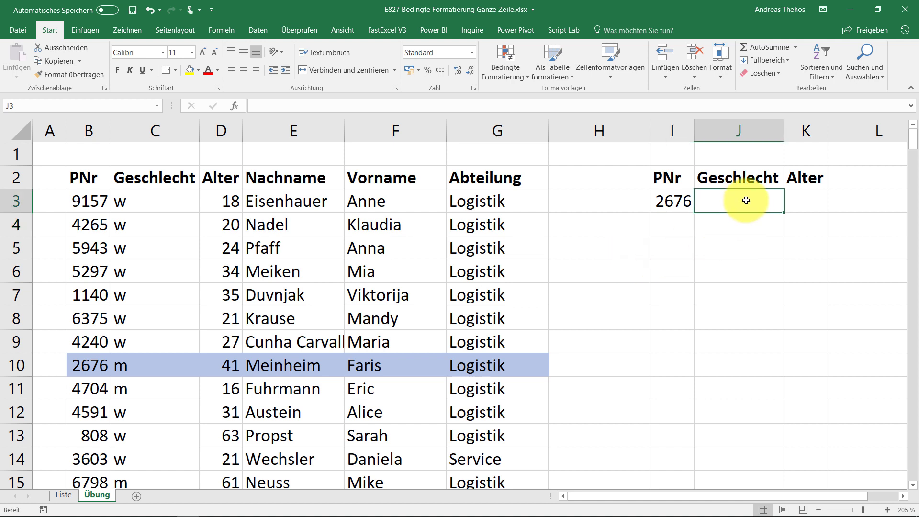
{"action": "type", "text": "m"}
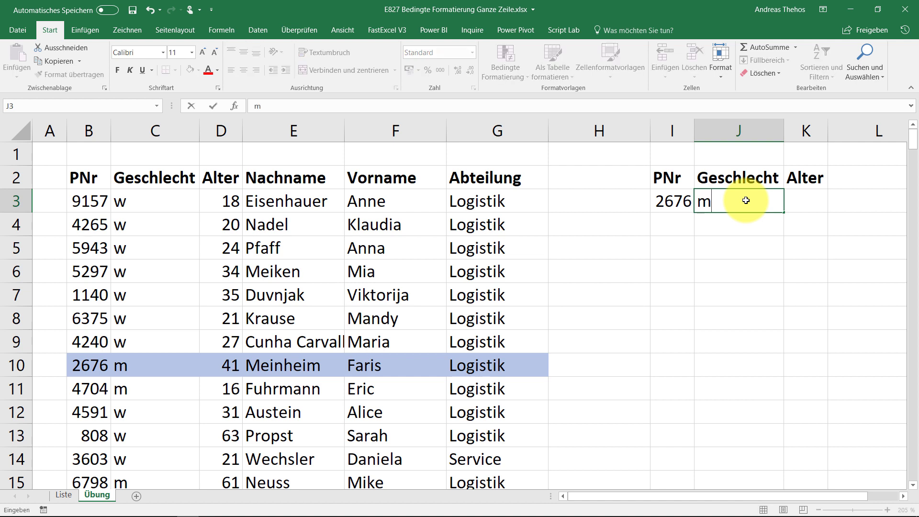
{"action": "key", "text": "Tab"}
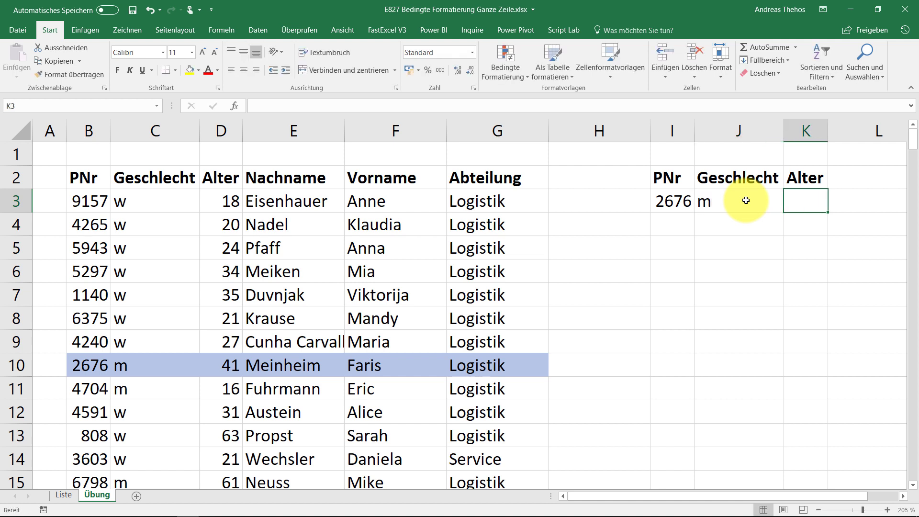
{"action": "type", "text": "40"}
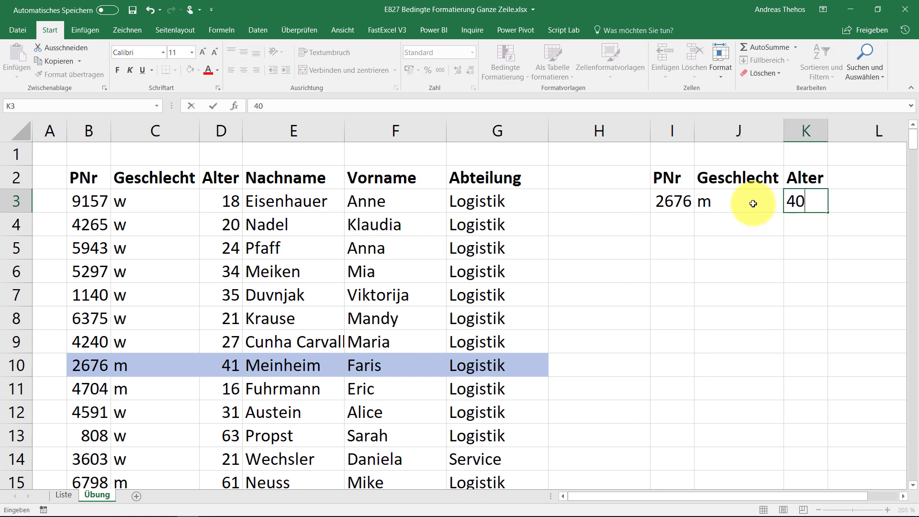
{"action": "left_click", "coordinate": [673, 258]}
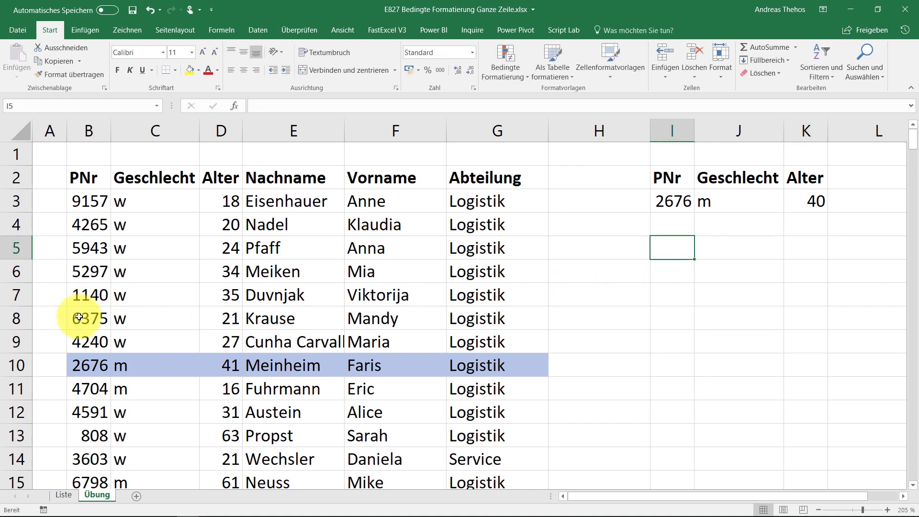
Select the data table B3:G234, keeping B3 as the active cell at the top
{"action": "left_click", "coordinate": [97, 209]}
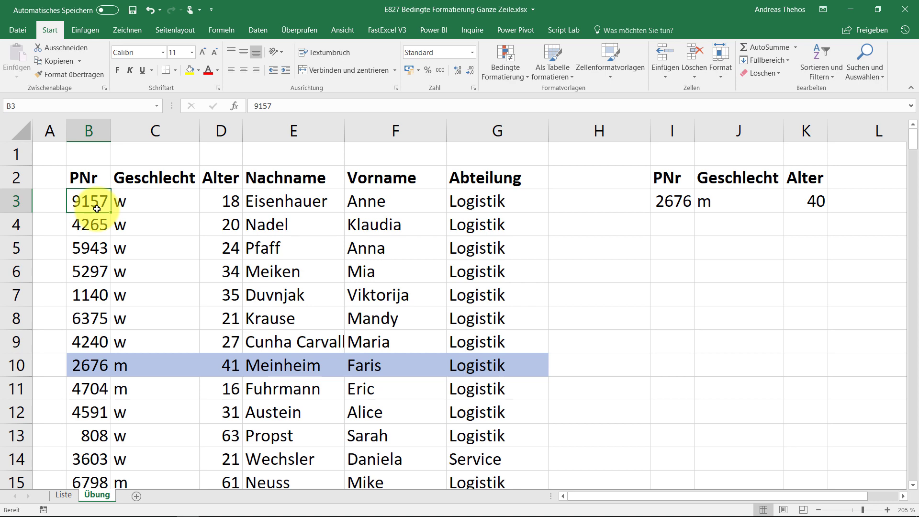
{"action": "key", "text": "ctrl+shift+Right"}
{"action": "key", "text": "ctrl+shift+Down"}
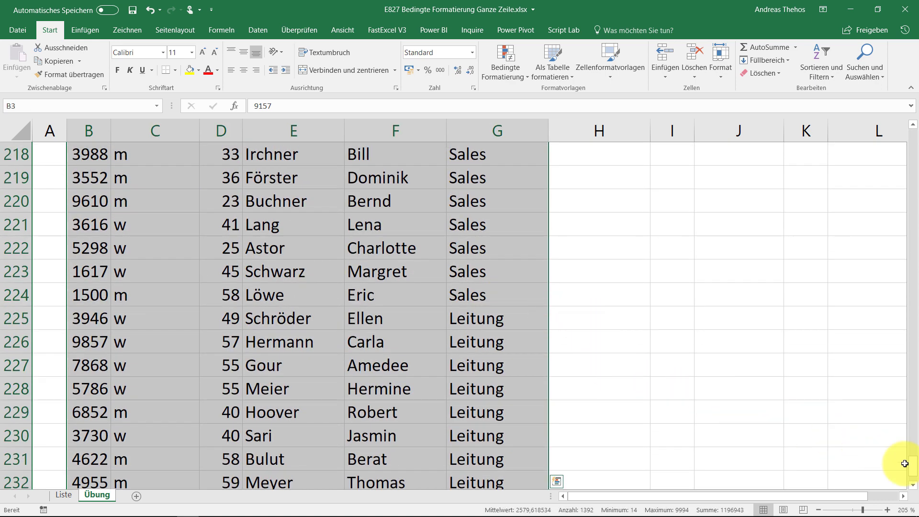
{"action": "key", "text": "ctrl+period"}
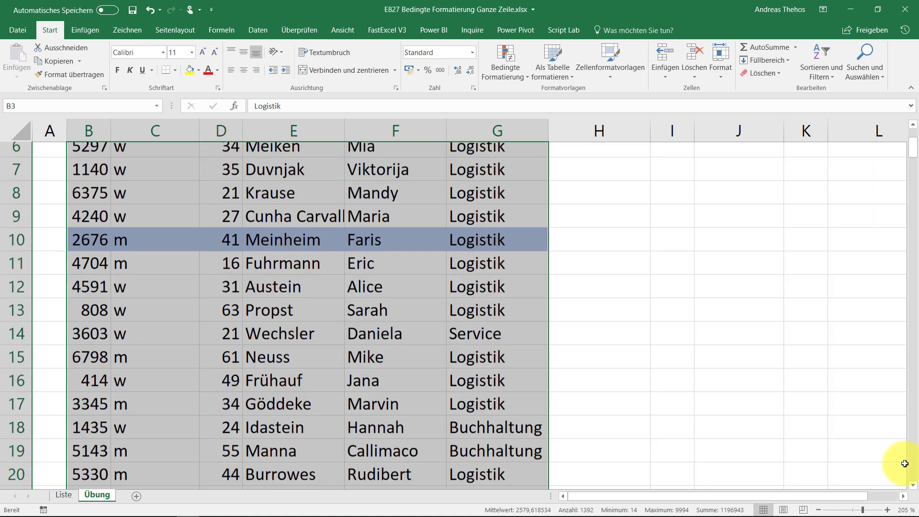
{"action": "scroll", "coordinate": [904, 463], "scroll_direction": "up", "scroll_amount": 1}
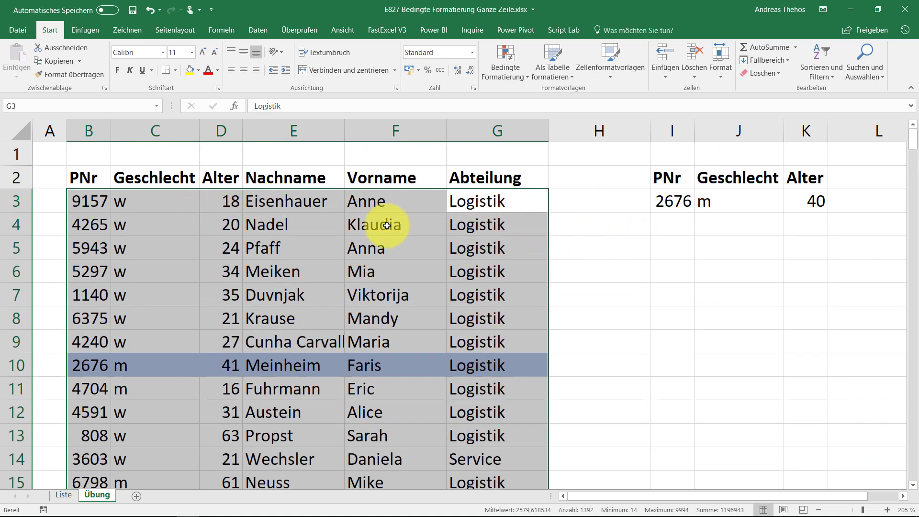
{"action": "key", "text": "ctrl+period"}
{"action": "key", "text": "ctrl+period"}
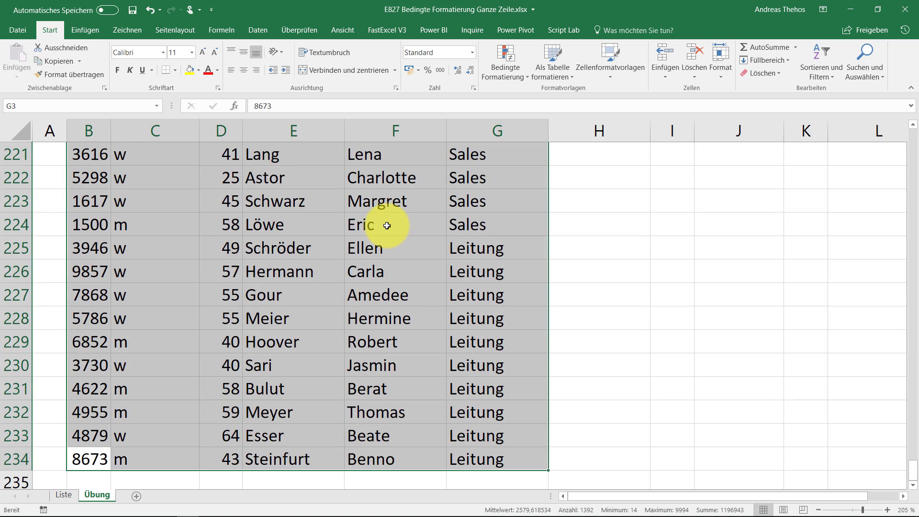
{"action": "key", "text": "ctrl+period"}
{"action": "scroll", "coordinate": [386, 226], "scroll_direction": "up", "scroll_amount": 1}
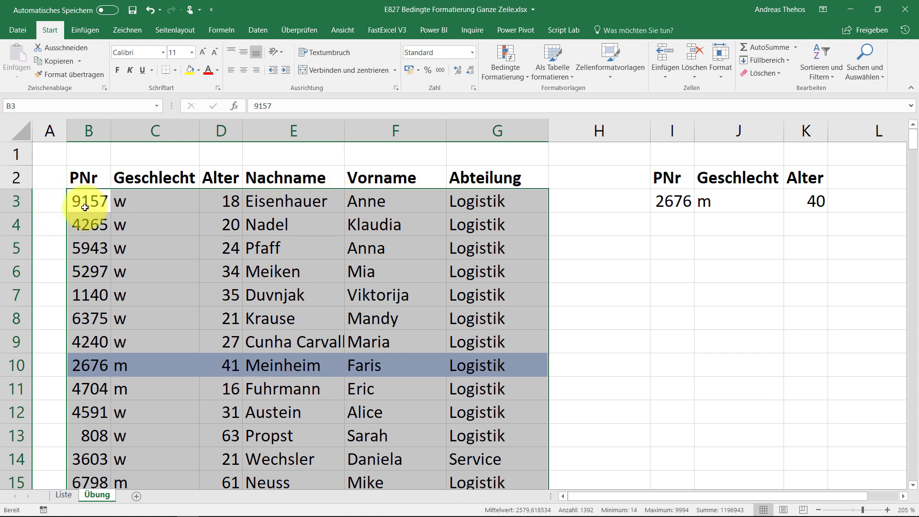
Start a new rule of type 'Formel zur Ermittlung der zu formatierenden Zellen verwenden'
{"action": "left_click", "coordinate": [516, 73]}
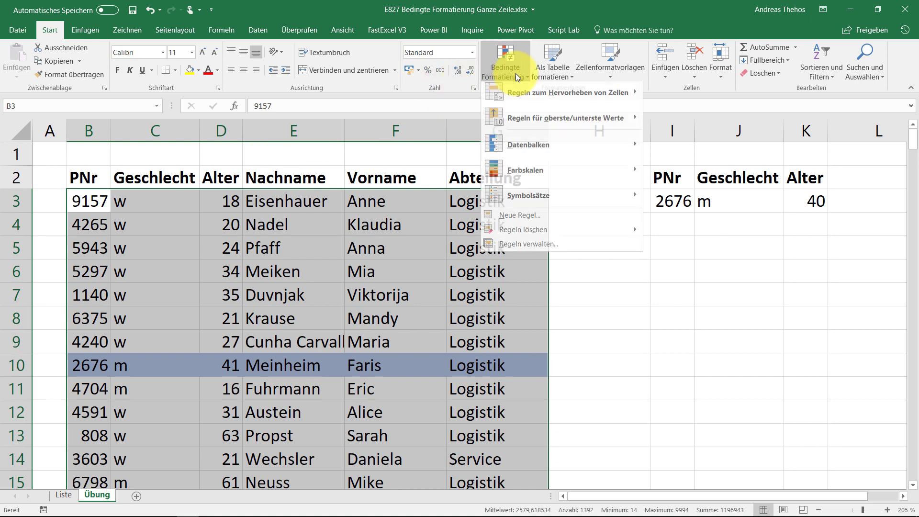
{"action": "left_click", "coordinate": [516, 217]}
{"action": "left_click", "coordinate": [313, 154]}
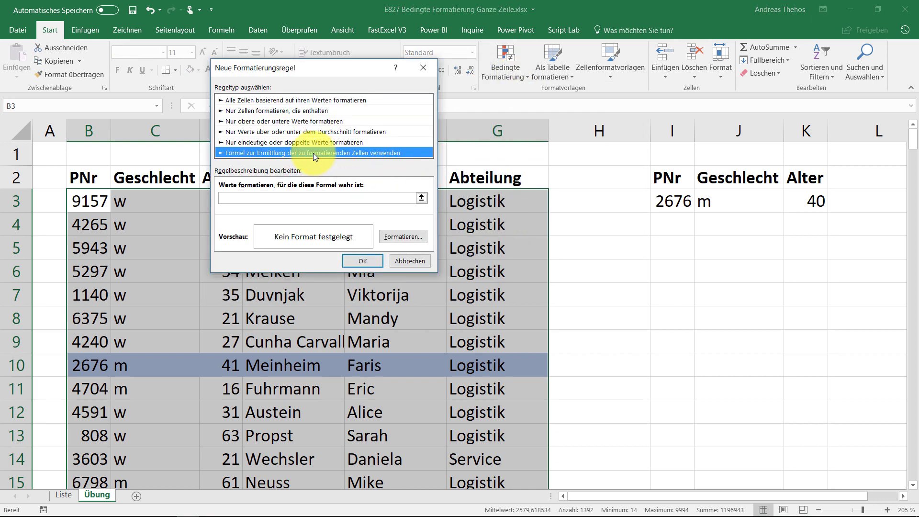
{"action": "left_click", "coordinate": [293, 197]}
{"action": "type", "text": "=und("}
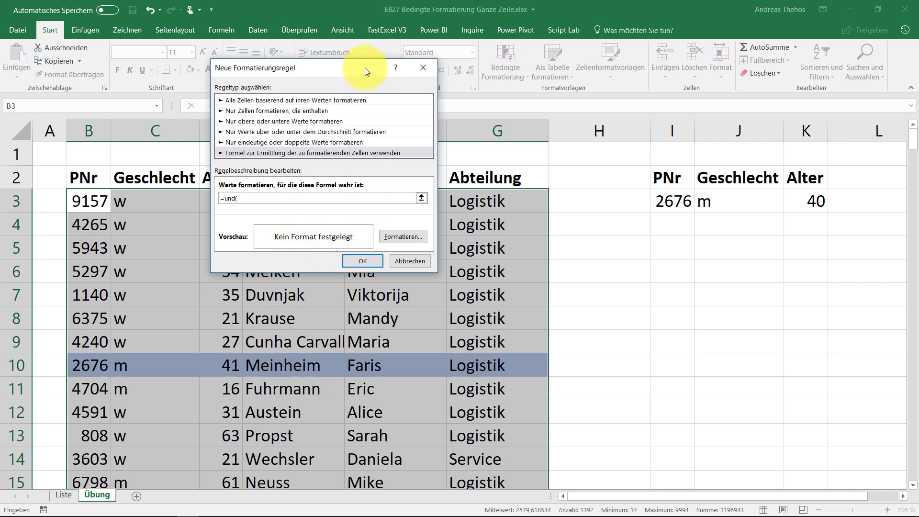
Build the condition =und($C3=$J$3;$D3>=$K$3) from cells C3, J3, D3 and K3
{"action": "left_click_drag", "start_coordinate": [366, 73], "coordinate": [761, 262]}
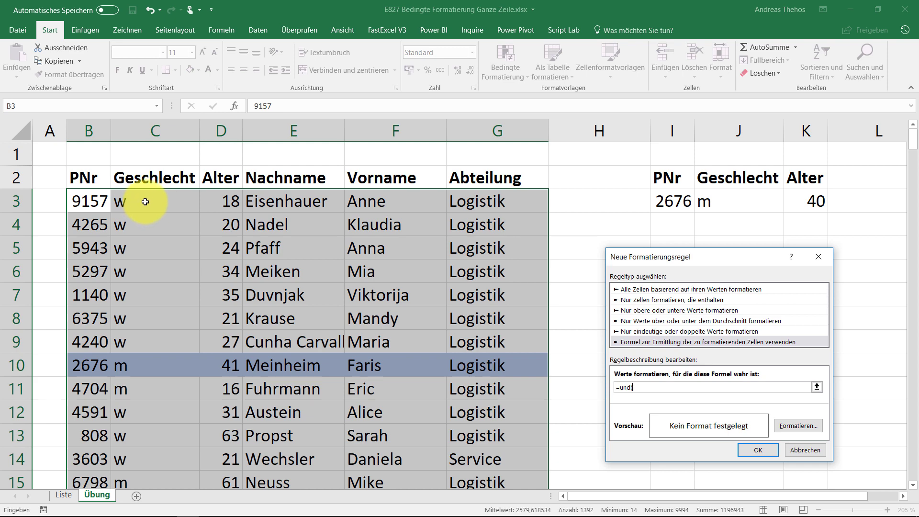
{"action": "left_click", "coordinate": [145, 202]}
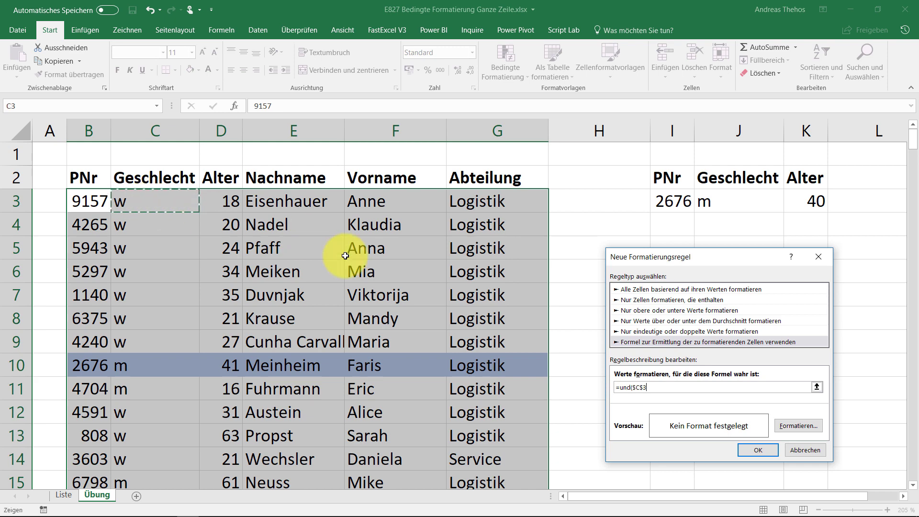
{"action": "left_click", "coordinate": [650, 387]}
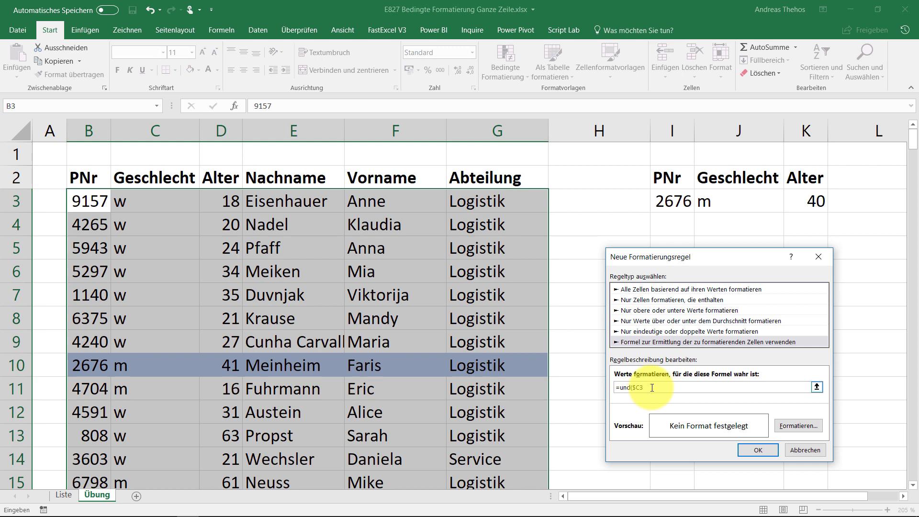
{"action": "type", "text": "="}
{"action": "left_click", "coordinate": [712, 199]}
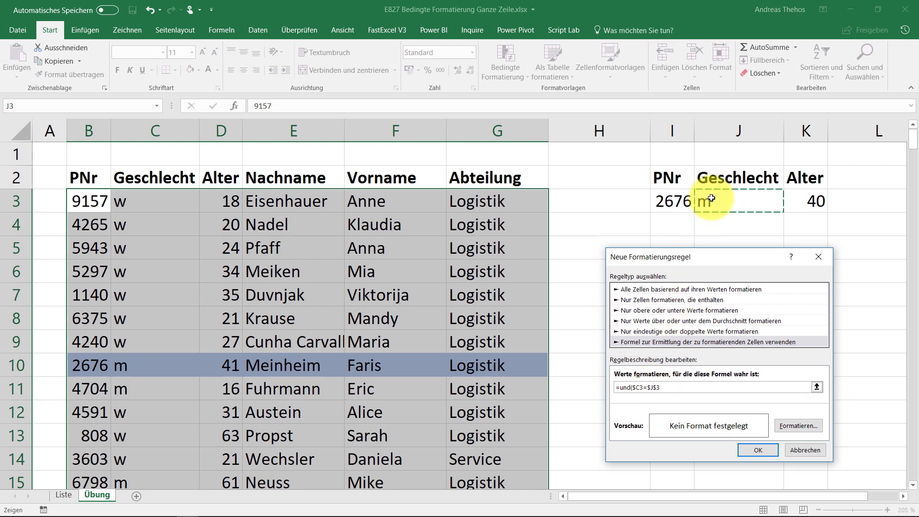
{"action": "type", "text": ";"}
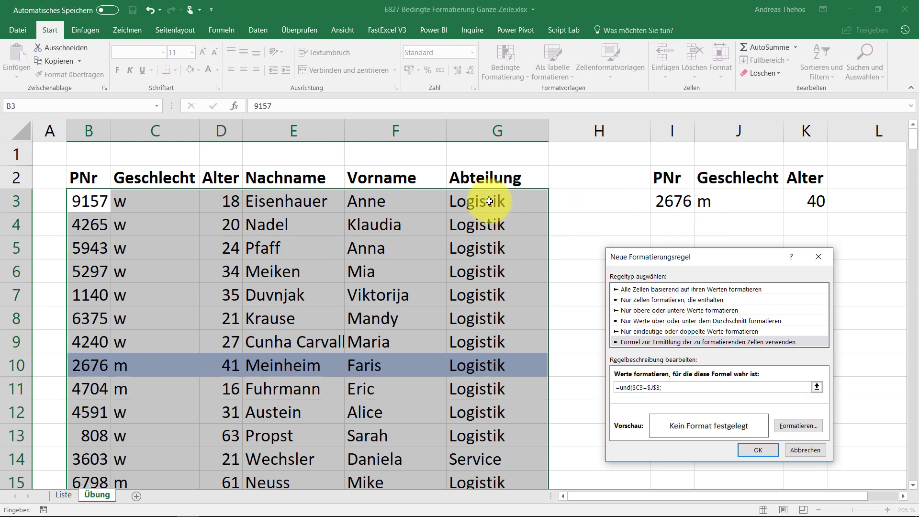
{"action": "left_click", "coordinate": [221, 205]}
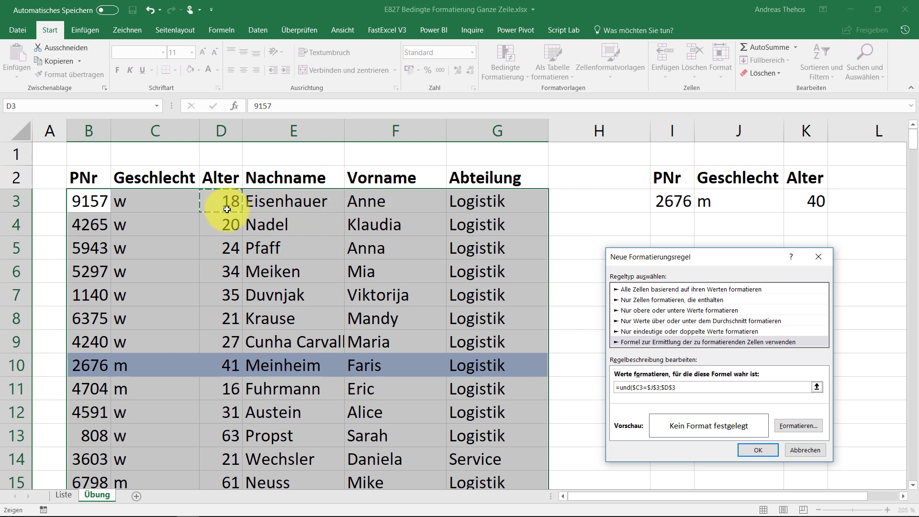
{"action": "key", "text": "BackSpace"}
{"action": "key", "text": "BackSpace"}
{"action": "type", "text": ">="}
{"action": "left_click", "coordinate": [807, 198]}
{"action": "type", "text": ")"}
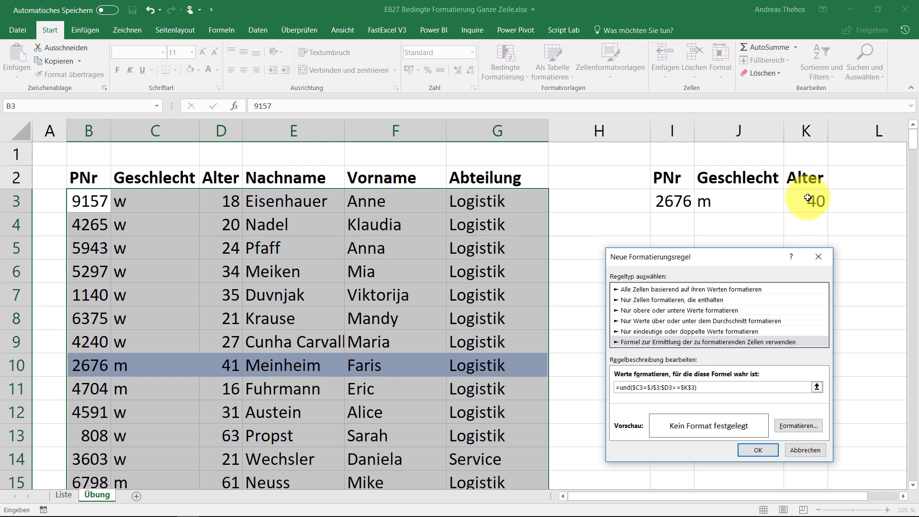
{"action": "left_click", "coordinate": [795, 426]}
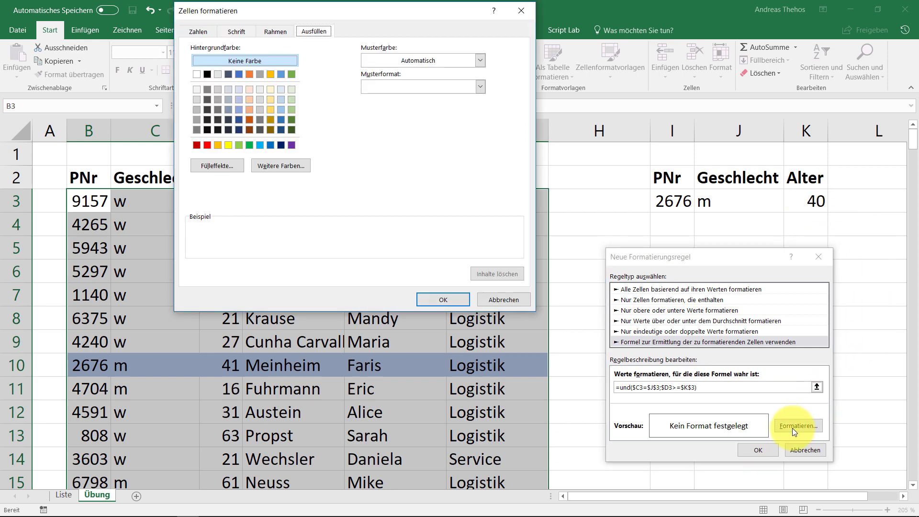
Format matching rows with bold grey text and apply the rule
{"action": "left_click", "coordinate": [236, 30]}
{"action": "left_click", "coordinate": [372, 87]}
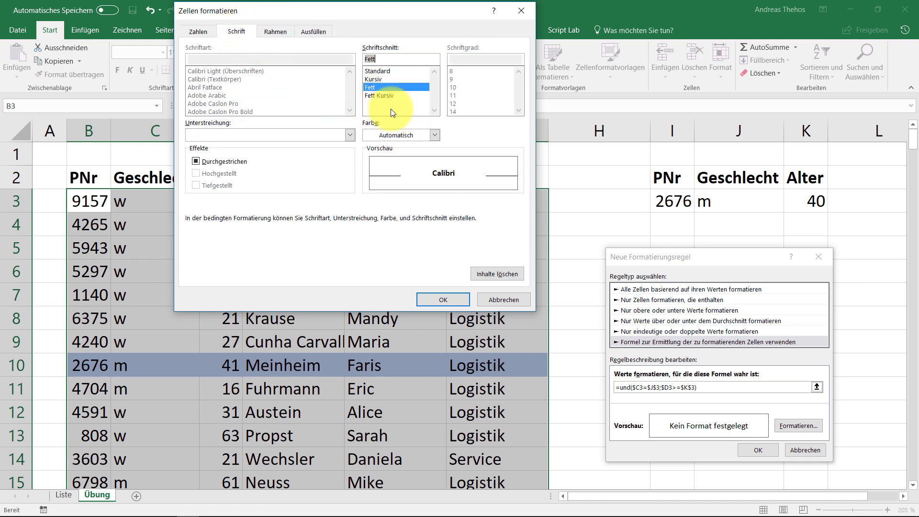
{"action": "left_click", "coordinate": [434, 135]}
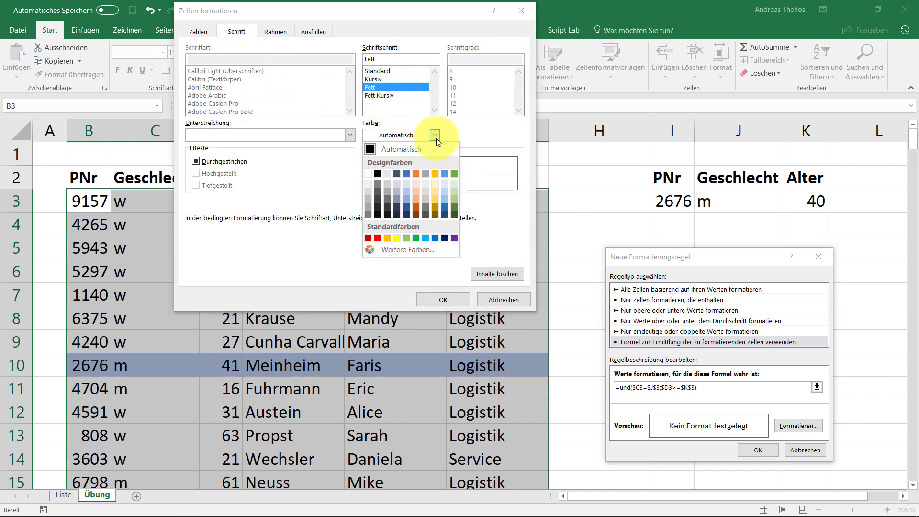
{"action": "left_click", "coordinate": [371, 213]}
{"action": "left_click", "coordinate": [442, 299]}
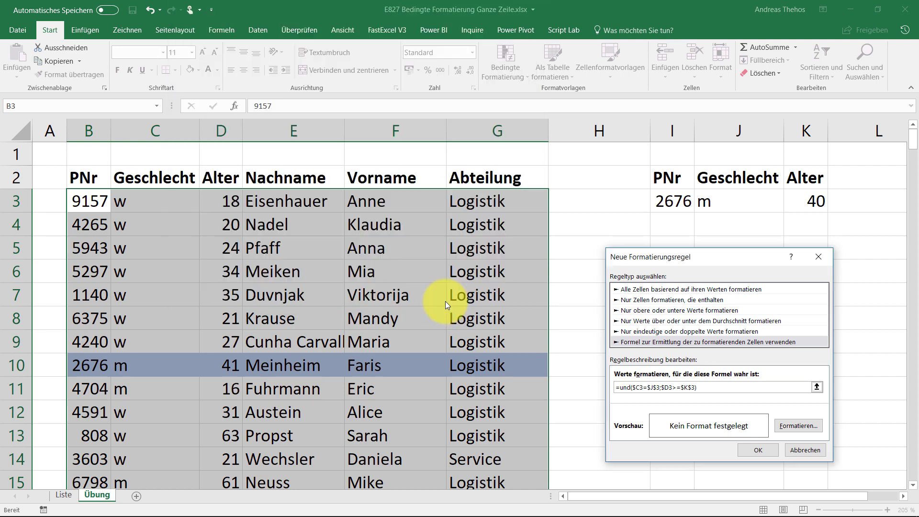
{"action": "left_click", "coordinate": [755, 449]}
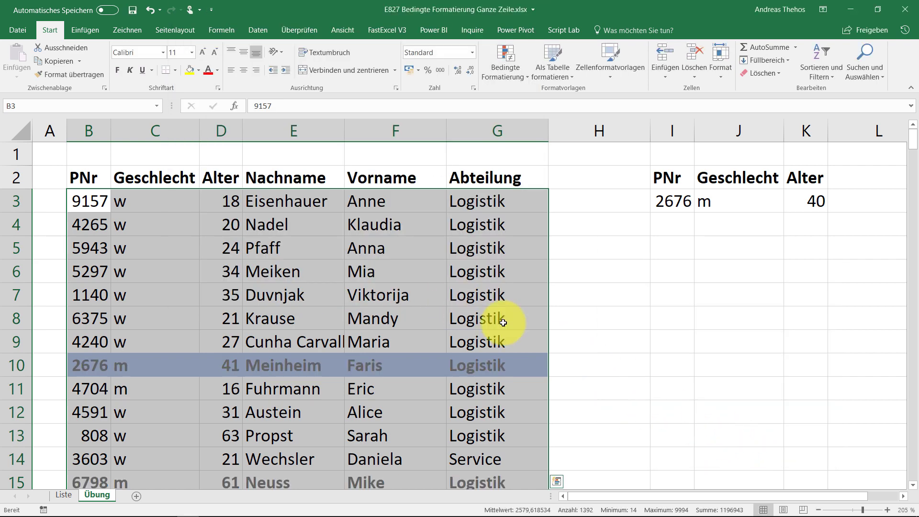
{"action": "left_click", "coordinate": [361, 269]}
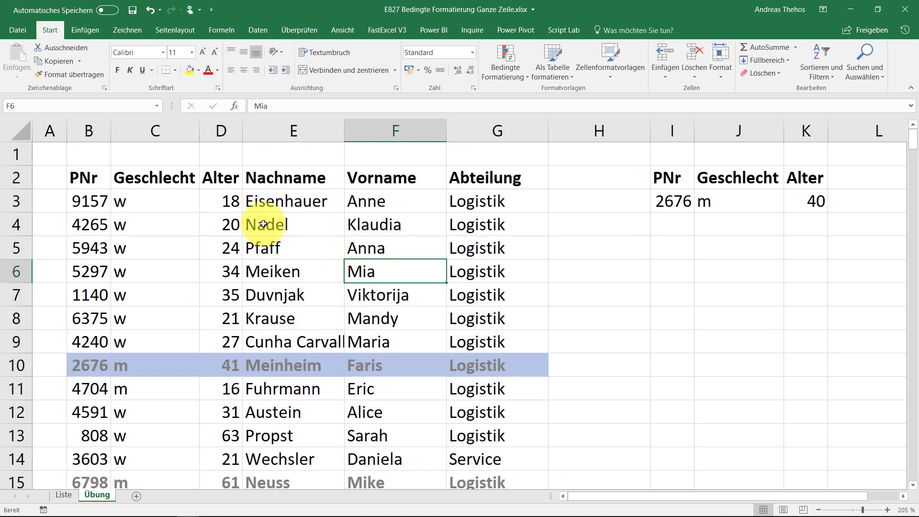
{"action": "scroll", "coordinate": [263, 225], "scroll_direction": "down", "scroll_amount": 1}
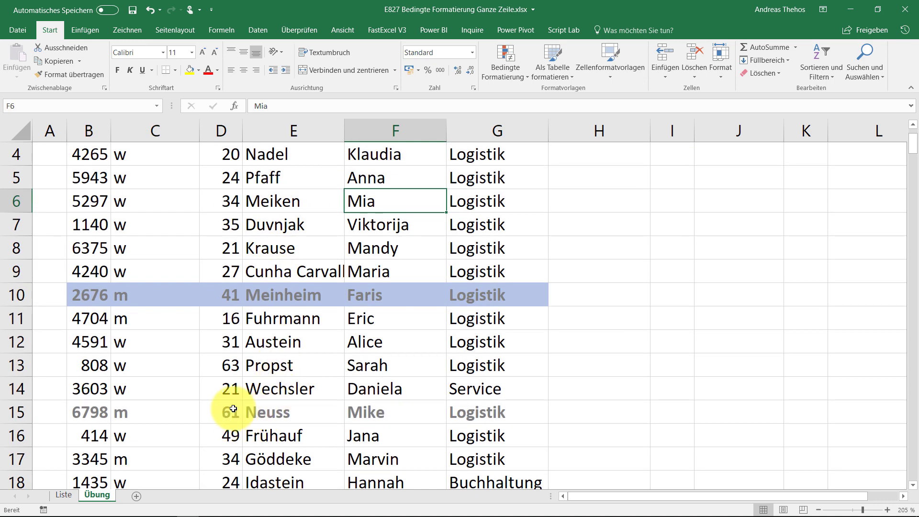
{"action": "scroll", "coordinate": [225, 412], "scroll_direction": "down", "scroll_amount": 4}
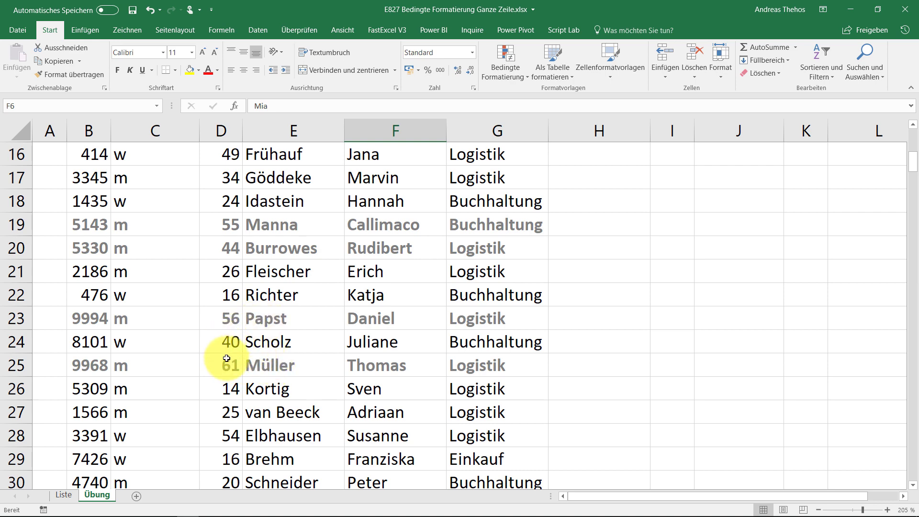
{"action": "scroll", "coordinate": [262, 311], "scroll_direction": "up", "scroll_amount": 5}
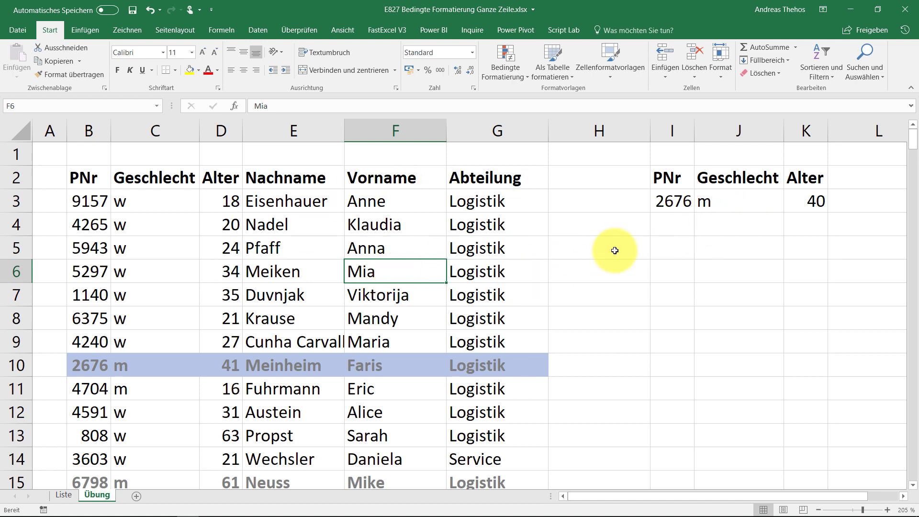
{"action": "left_click", "coordinate": [611, 249]}
{"action": "left_click", "coordinate": [817, 209]}
{"action": "left_click", "coordinate": [720, 205]}
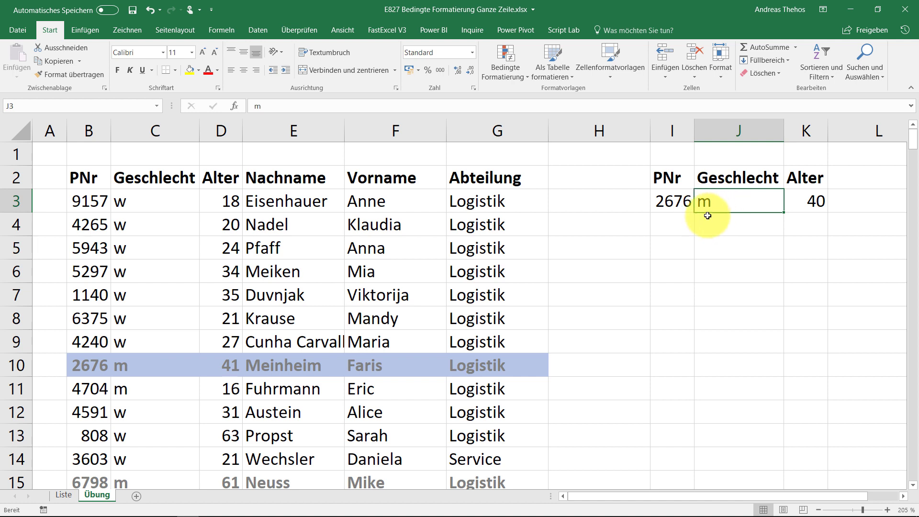
Try Alter criterion 66 in K3 and scroll through the table to check the grey rows
{"action": "left_click", "coordinate": [817, 204]}
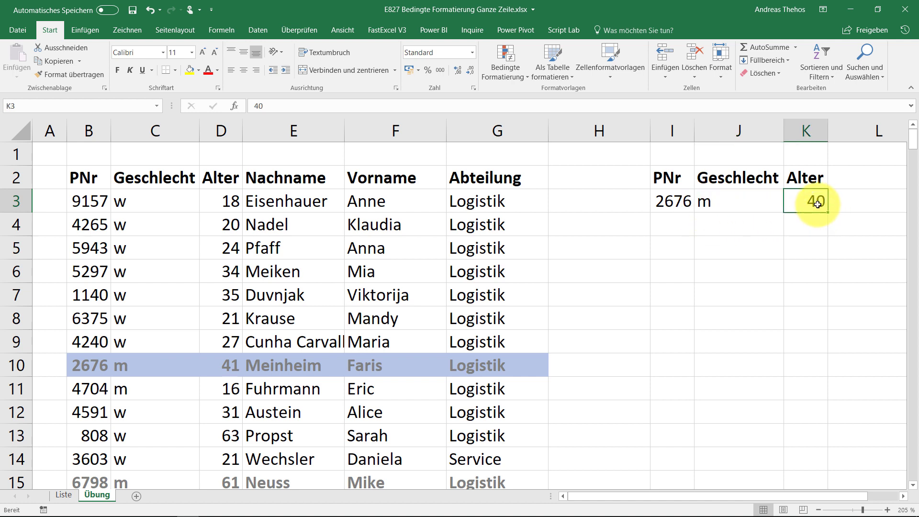
{"action": "type", "text": "6"}
{"action": "type", "text": "6"}
{"action": "key", "text": "Return"}
{"action": "scroll", "coordinate": [592, 290], "scroll_direction": "down", "scroll_amount": 5}
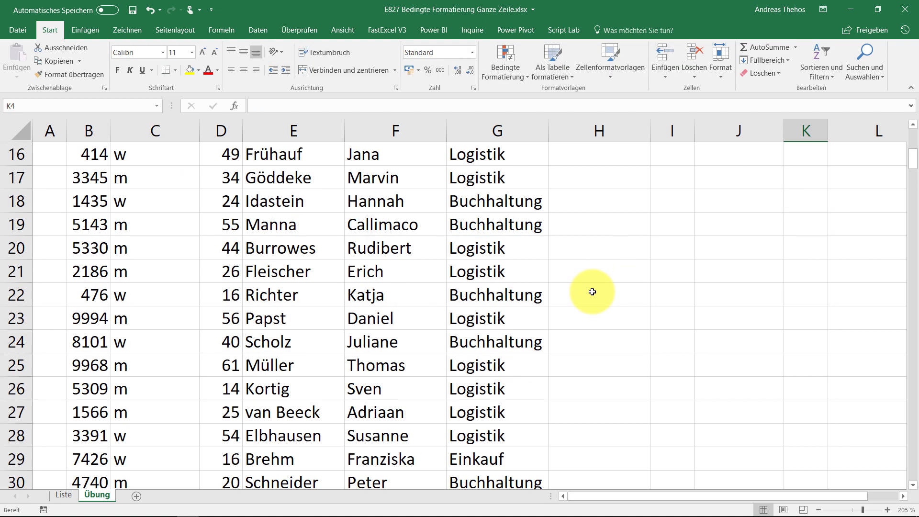
{"action": "scroll", "coordinate": [589, 289], "scroll_direction": "down", "scroll_amount": 5}
{"action": "scroll", "coordinate": [590, 291], "scroll_direction": "down", "scroll_amount": 3}
{"action": "scroll", "coordinate": [591, 291], "scroll_direction": "down", "scroll_amount": 5}
{"action": "scroll", "coordinate": [591, 292], "scroll_direction": "down", "scroll_amount": 5}
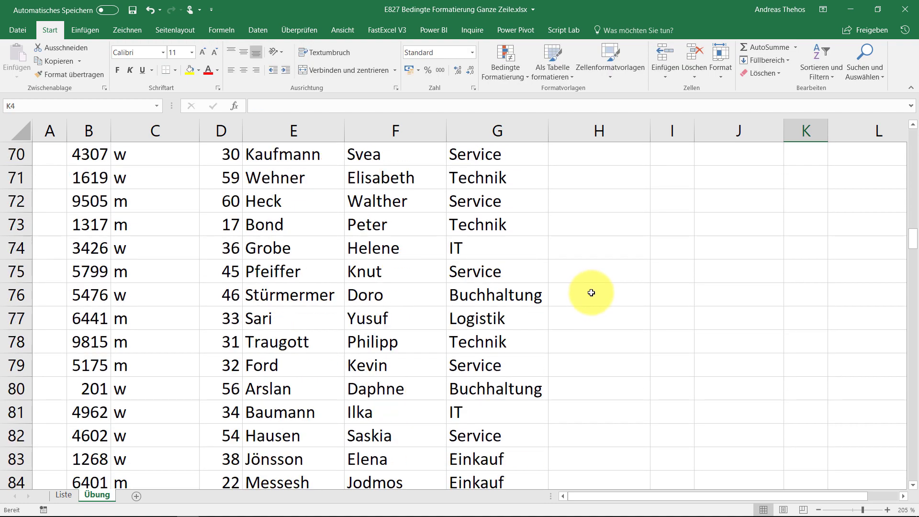
{"action": "scroll", "coordinate": [592, 293], "scroll_direction": "down", "scroll_amount": 4}
{"action": "scroll", "coordinate": [593, 294], "scroll_direction": "down", "scroll_amount": 6}
{"action": "scroll", "coordinate": [593, 293], "scroll_direction": "down", "scroll_amount": 6}
{"action": "scroll", "coordinate": [592, 291], "scroll_direction": "up", "scroll_amount": 1}
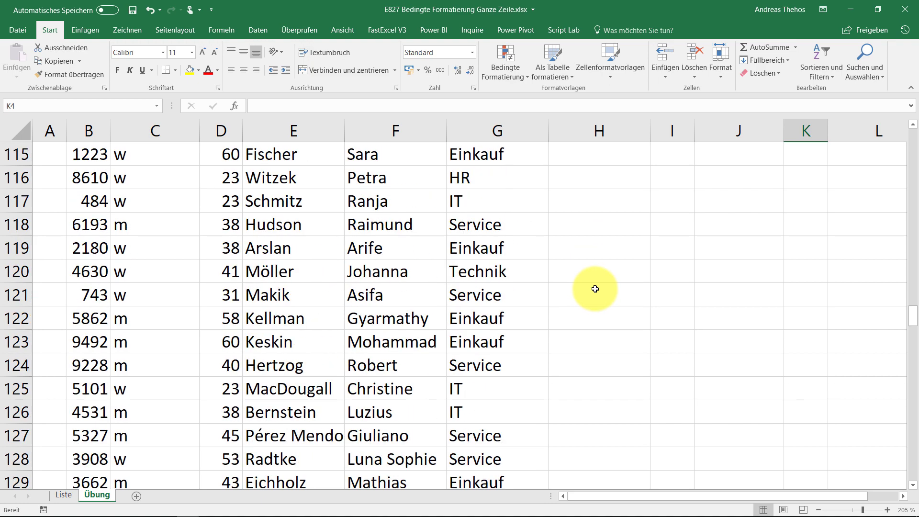
{"action": "scroll", "coordinate": [622, 278], "scroll_direction": "up", "scroll_amount": 12}
{"action": "scroll", "coordinate": [694, 241], "scroll_direction": "up", "scroll_amount": 14}
{"action": "scroll", "coordinate": [724, 229], "scroll_direction": "up", "scroll_amount": 12}
Set K3 to 55 and review which rows remain bold grey
{"action": "left_click", "coordinate": [797, 203]}
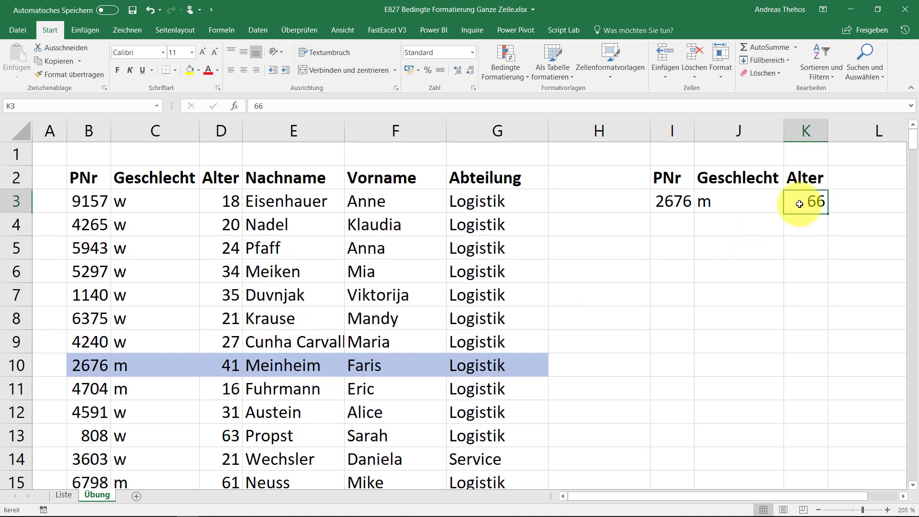
{"action": "type", "text": "55"}
{"action": "key", "text": "Return"}
{"action": "scroll", "coordinate": [677, 291], "scroll_direction": "down", "scroll_amount": 4}
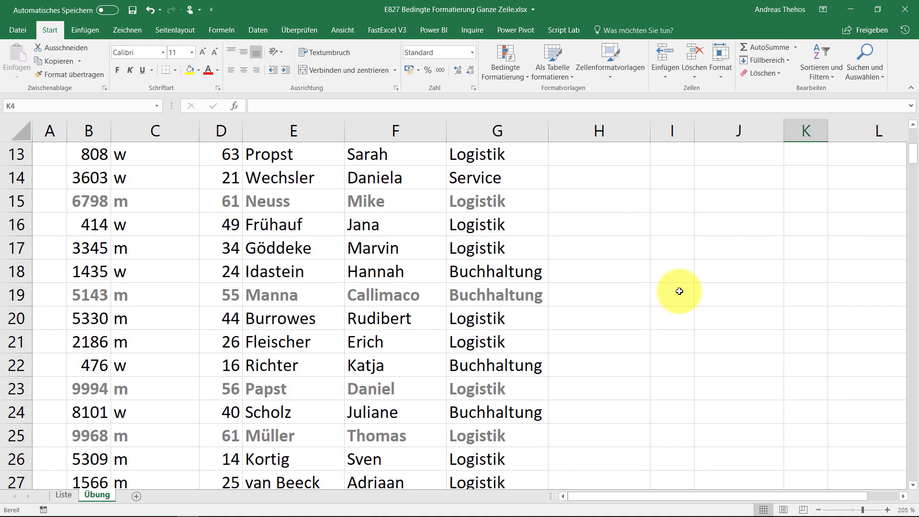
{"action": "scroll", "coordinate": [677, 282], "scroll_direction": "down", "scroll_amount": 1}
{"action": "scroll", "coordinate": [677, 281], "scroll_direction": "down", "scroll_amount": 1}
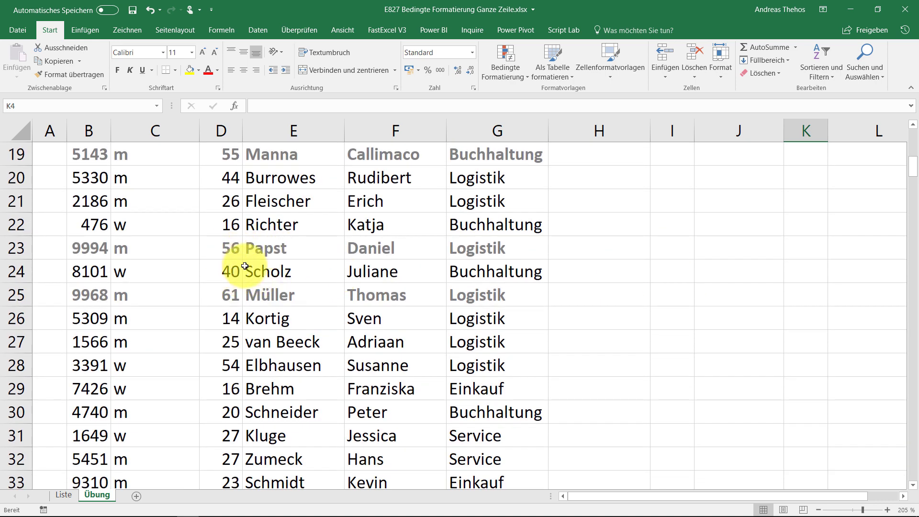
{"action": "scroll", "coordinate": [257, 256], "scroll_direction": "up", "scroll_amount": 1}
{"action": "scroll", "coordinate": [288, 258], "scroll_direction": "up", "scroll_amount": 5}
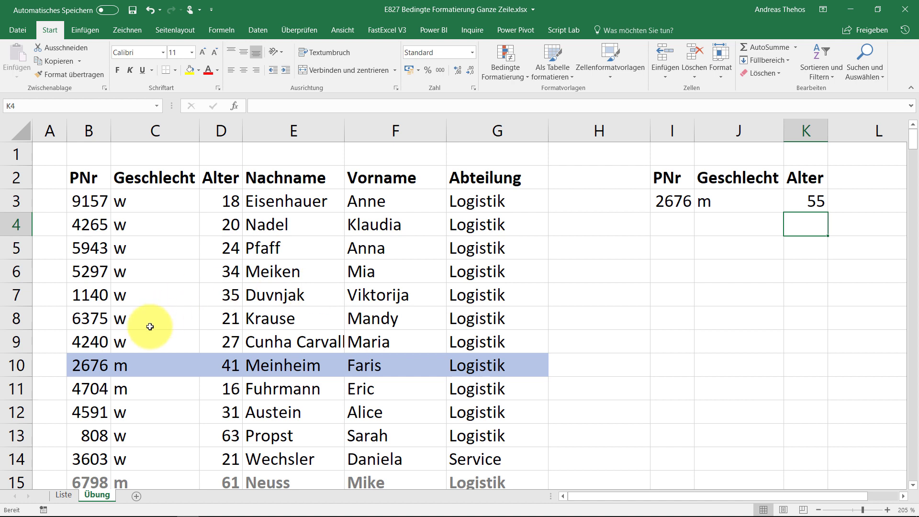
{"action": "left_click", "coordinate": [103, 208]}
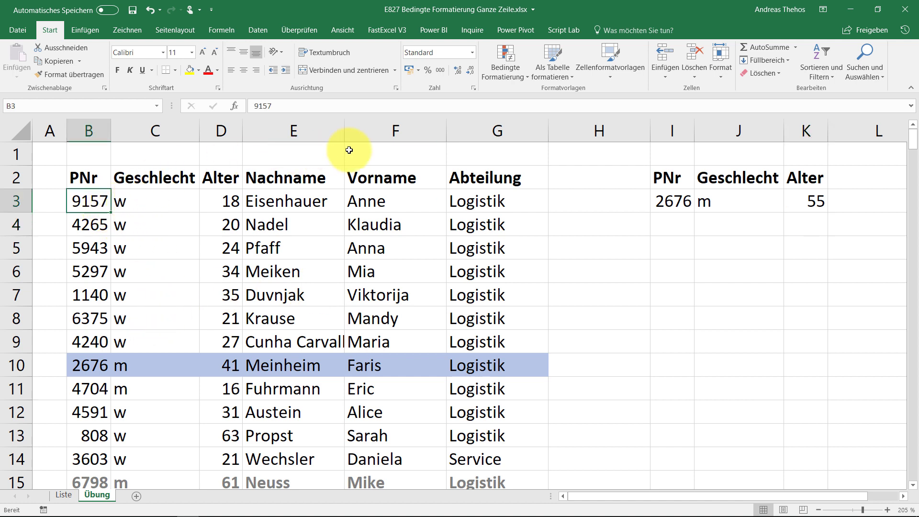
In Regeln verwalten, trim the PNr rule's range to =$B$3:$G$234 by deleting ;$J$3
{"action": "left_click", "coordinate": [510, 68]}
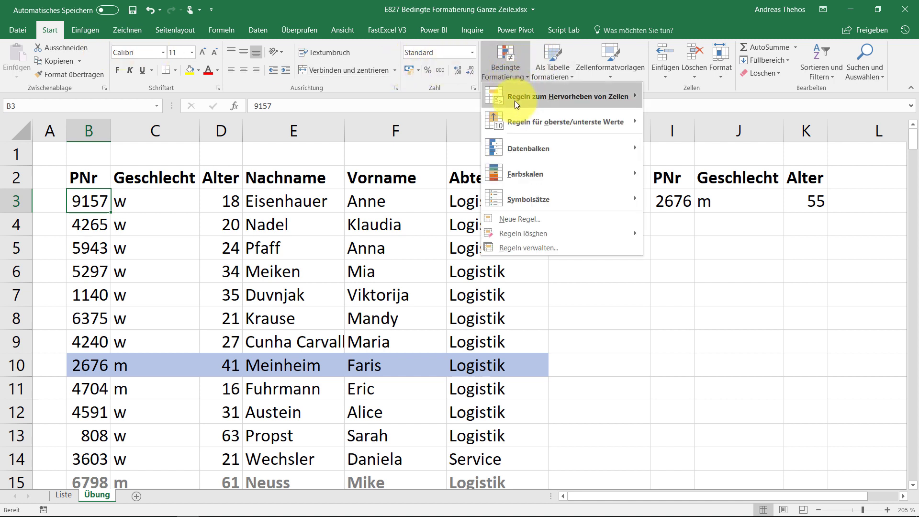
{"action": "left_click", "coordinate": [520, 248]}
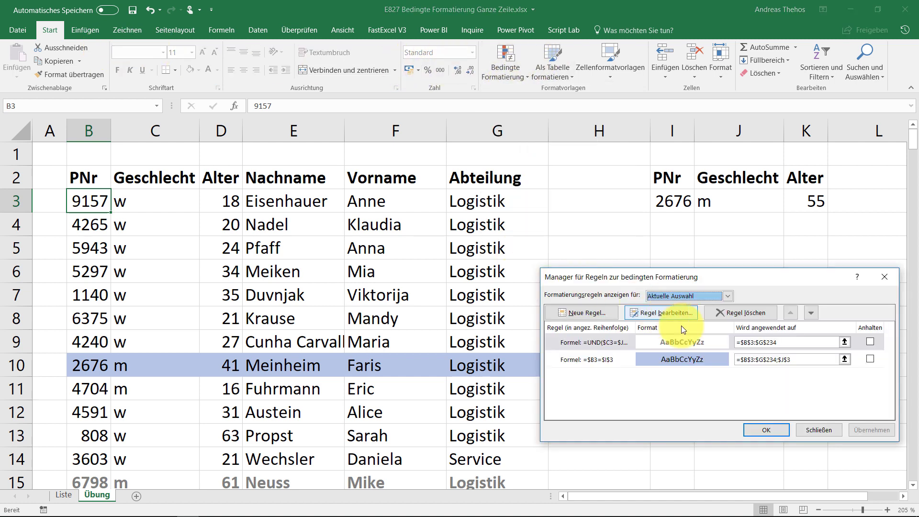
{"action": "left_click", "coordinate": [752, 363]}
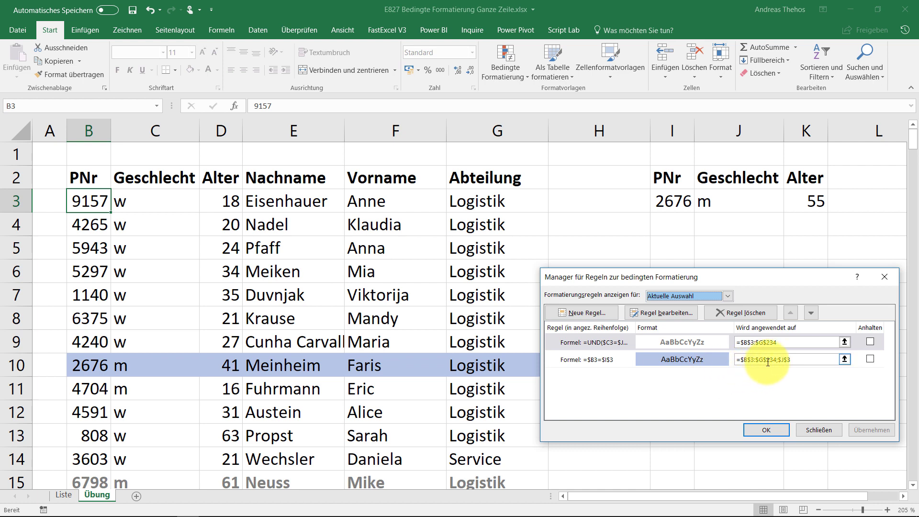
{"action": "left_click", "coordinate": [796, 361]}
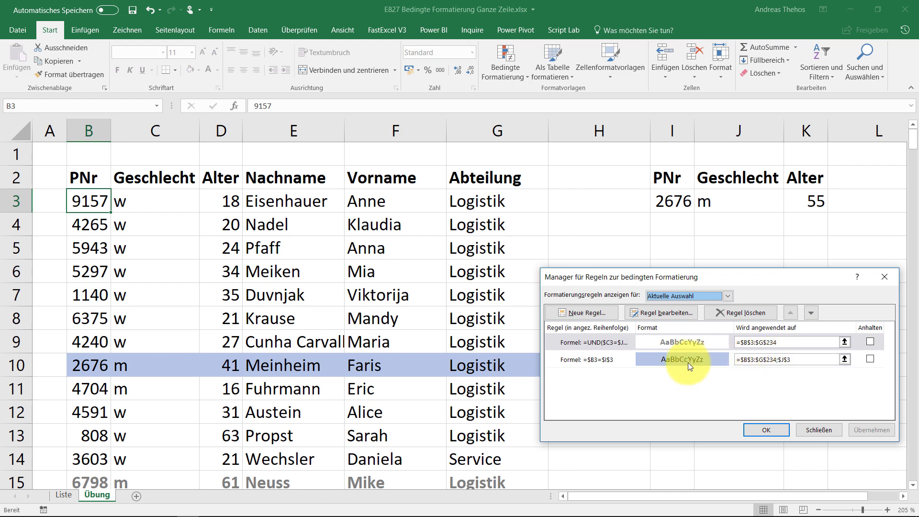
{"action": "left_click", "coordinate": [740, 359]}
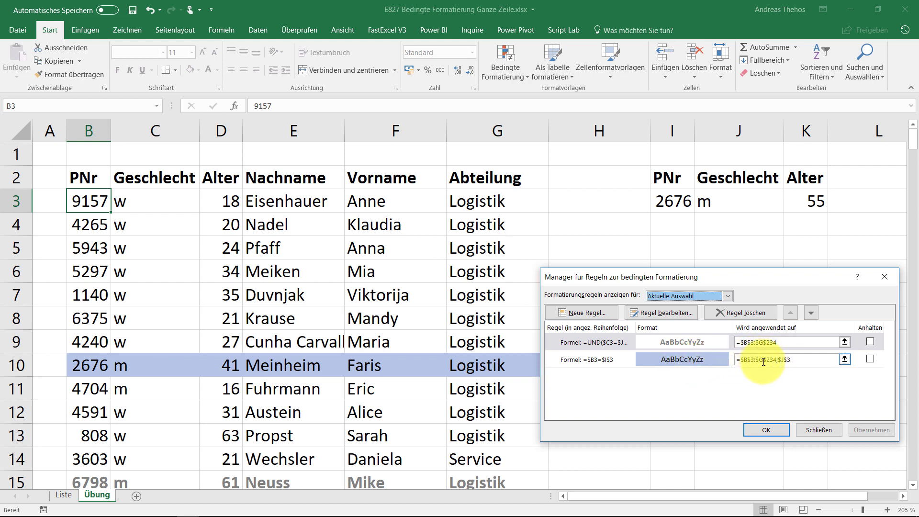
{"action": "left_click", "coordinate": [756, 346]}
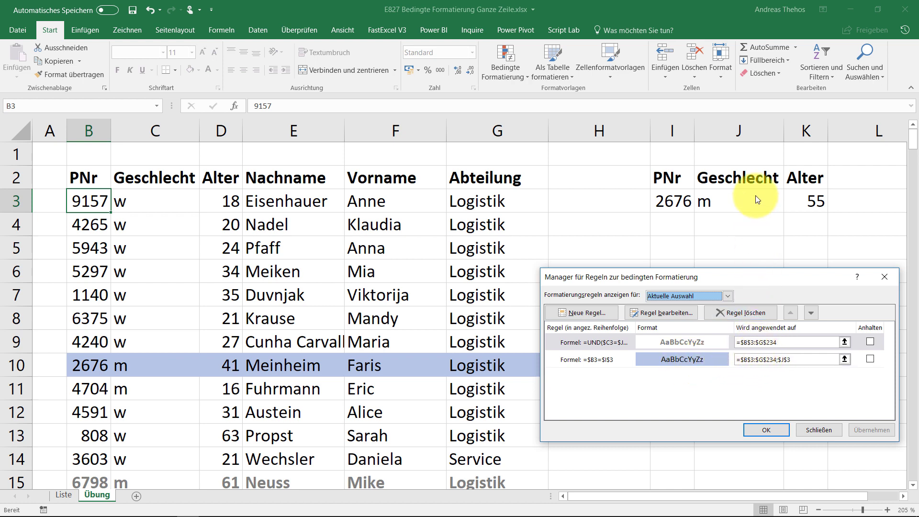
{"action": "left_click", "coordinate": [761, 359]}
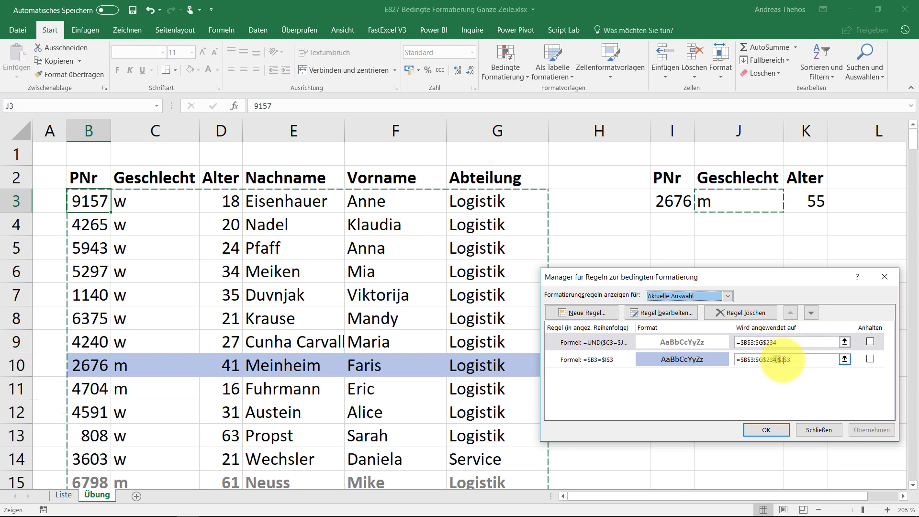
{"action": "left_click", "coordinate": [786, 360]}
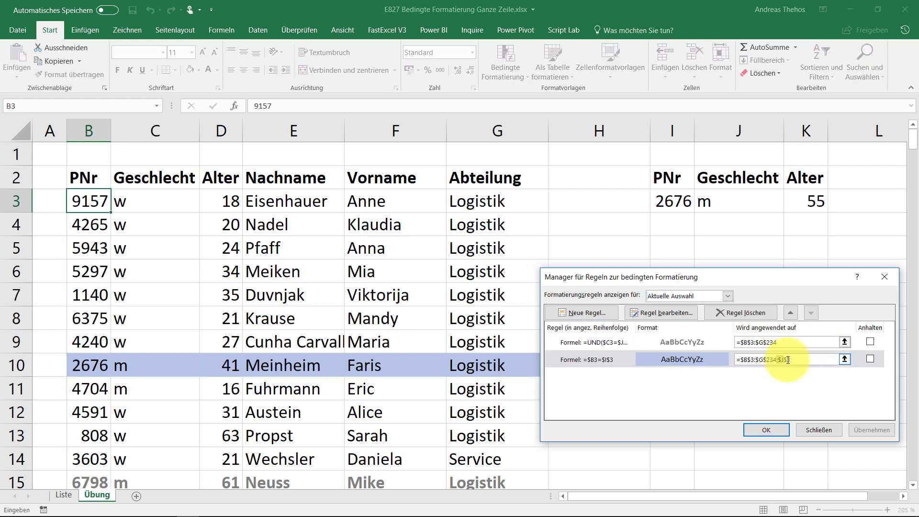
{"action": "left_click_drag", "start_coordinate": [787, 360], "coordinate": [803, 360]}
{"action": "key", "text": "Delete"}
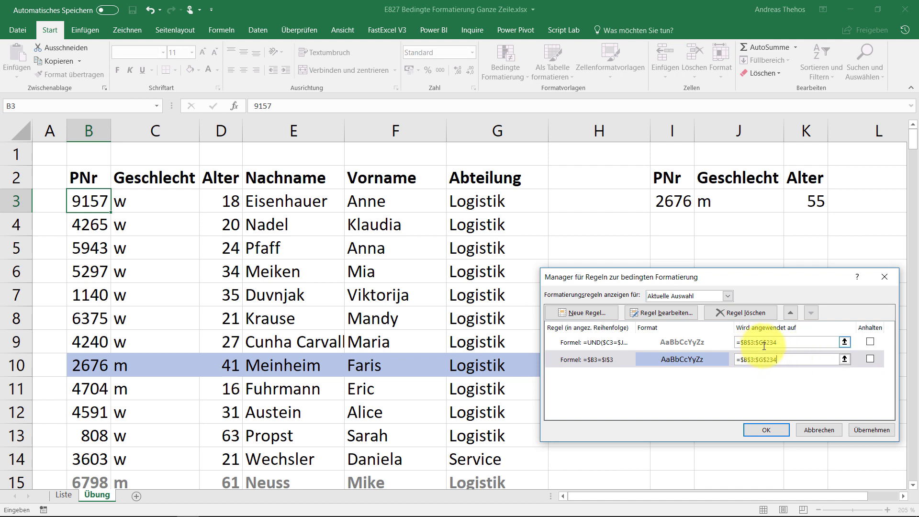
{"action": "left_click", "coordinate": [761, 427]}
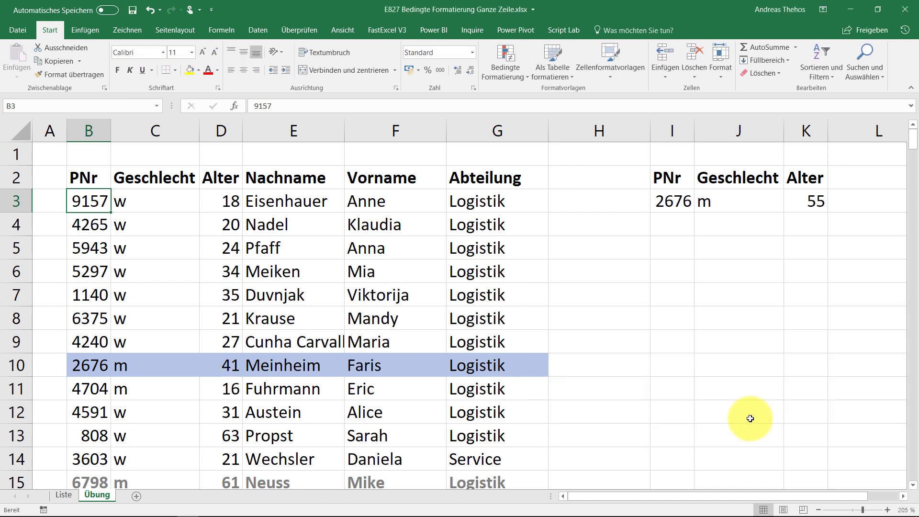
Delete both existing rules in the conditional formatting Rules Manager so row 10 loses its highlight
{"action": "left_click", "coordinate": [463, 243]}
{"action": "left_click", "coordinate": [507, 72]}
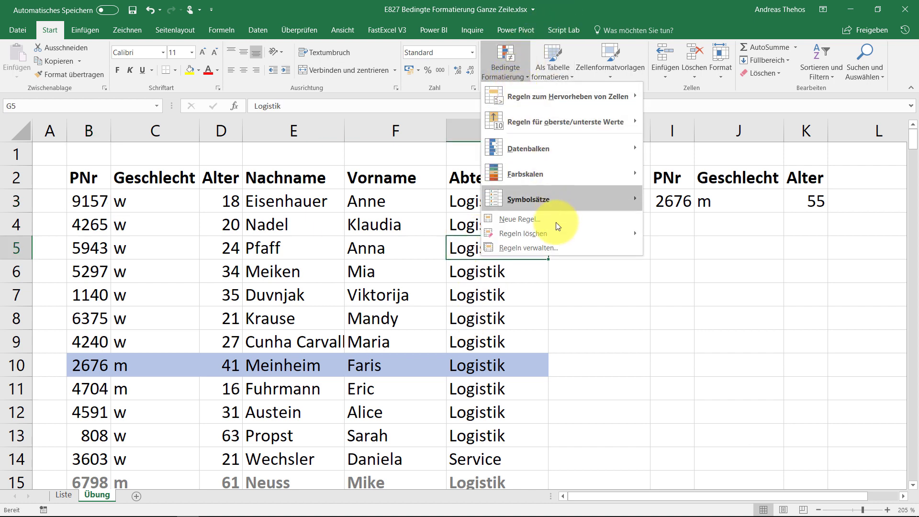
{"action": "left_click", "coordinate": [539, 244]}
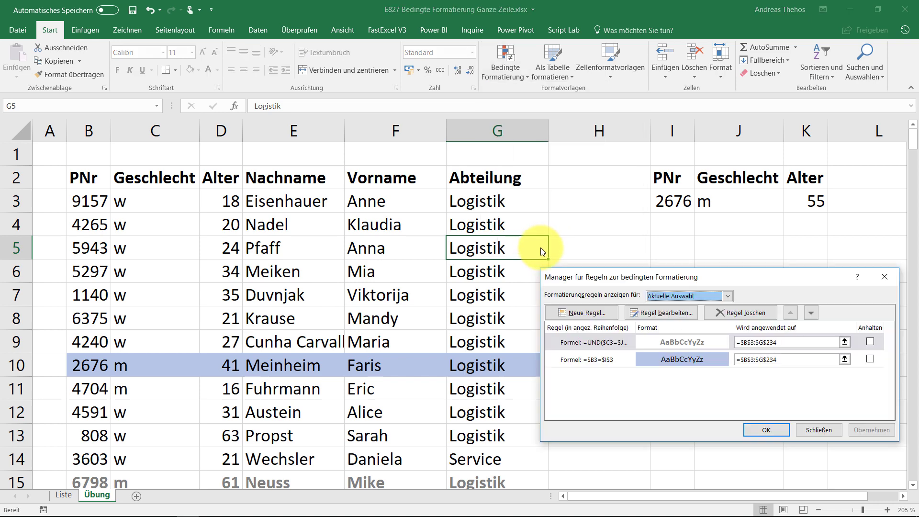
{"action": "left_click", "coordinate": [724, 314]}
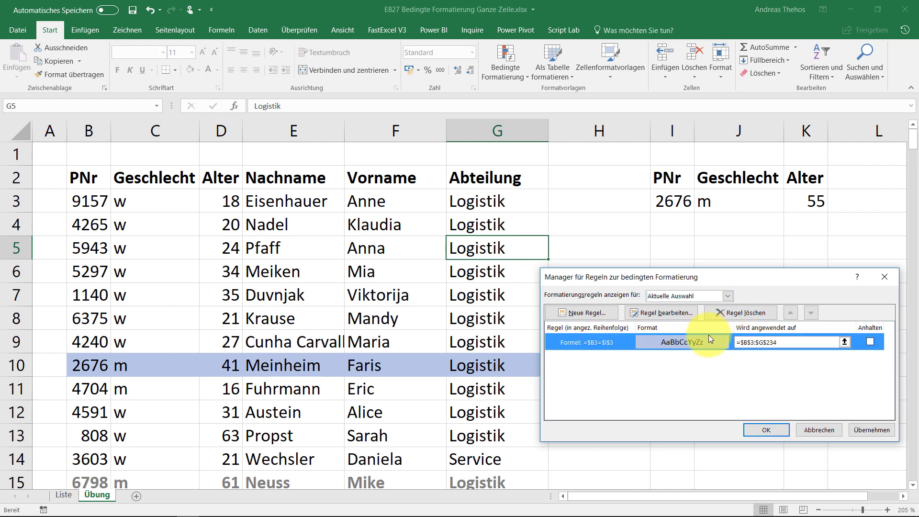
{"action": "left_click", "coordinate": [723, 314]}
{"action": "left_click", "coordinate": [766, 430]}
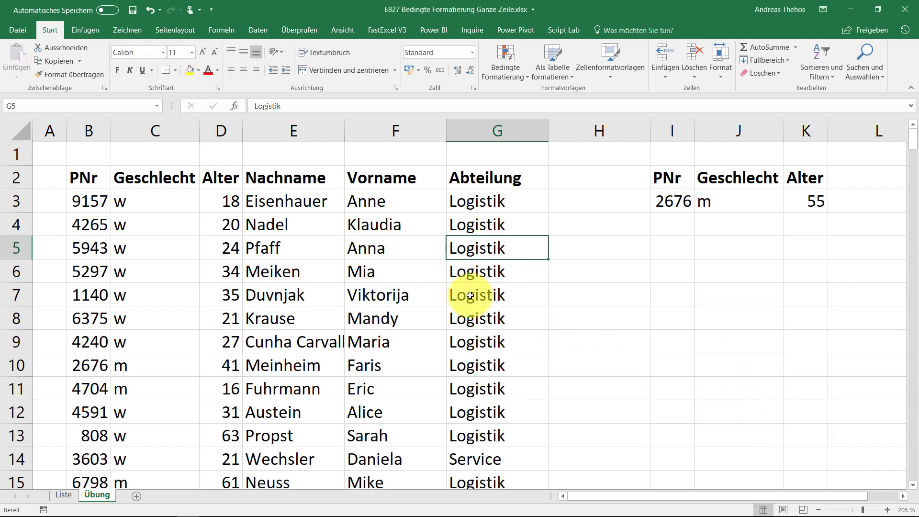
{"action": "left_click", "coordinate": [489, 289]}
Select B3:G234 by jumping to the last row, then extending up to row 3 and left to column B
{"action": "key", "text": "ctrl+Down"}
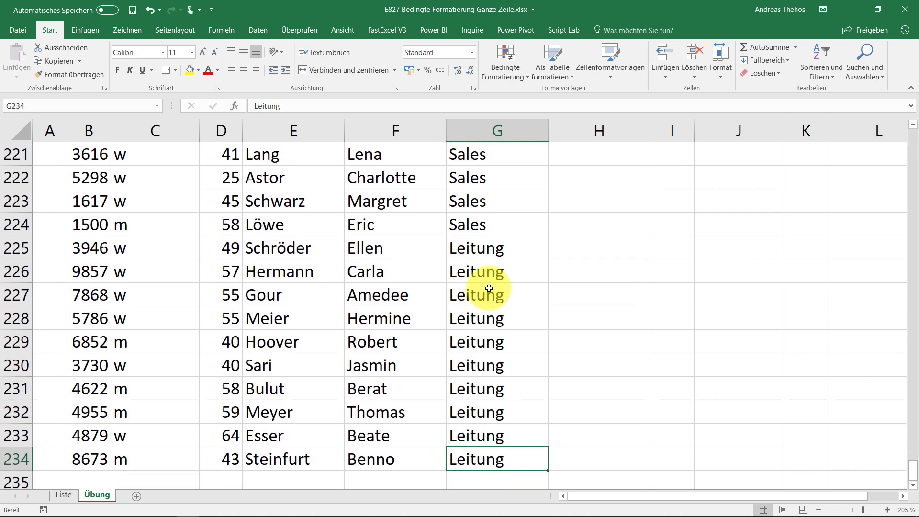
{"action": "key", "text": "ctrl+shift+Up"}
{"action": "key", "text": "shift+Down"}
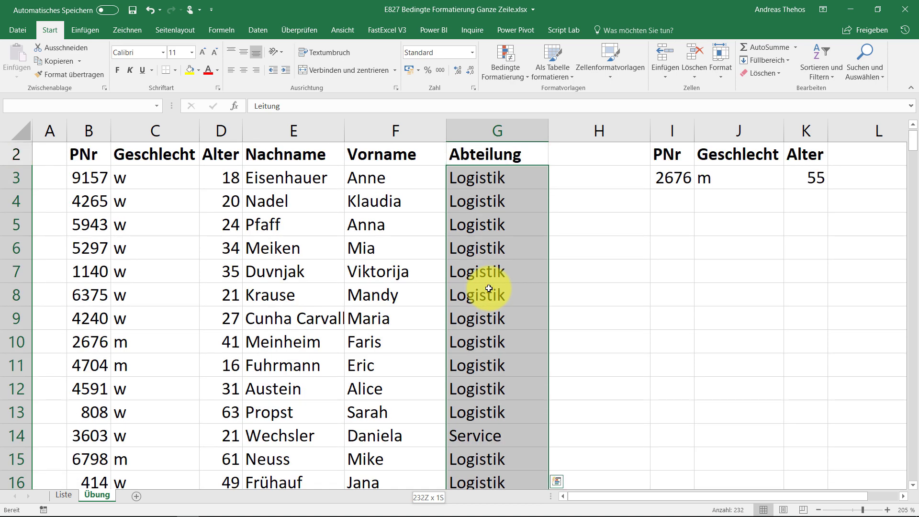
{"action": "key", "text": "ctrl+shift+Left"}
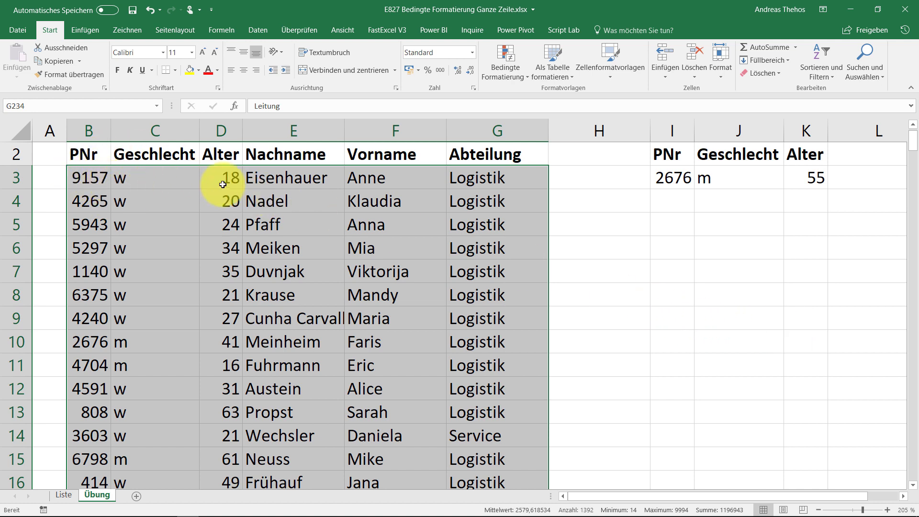
Create a new formula-based conditional formatting rule with the formula =$B3=$I$3
{"action": "left_click", "coordinate": [513, 79]}
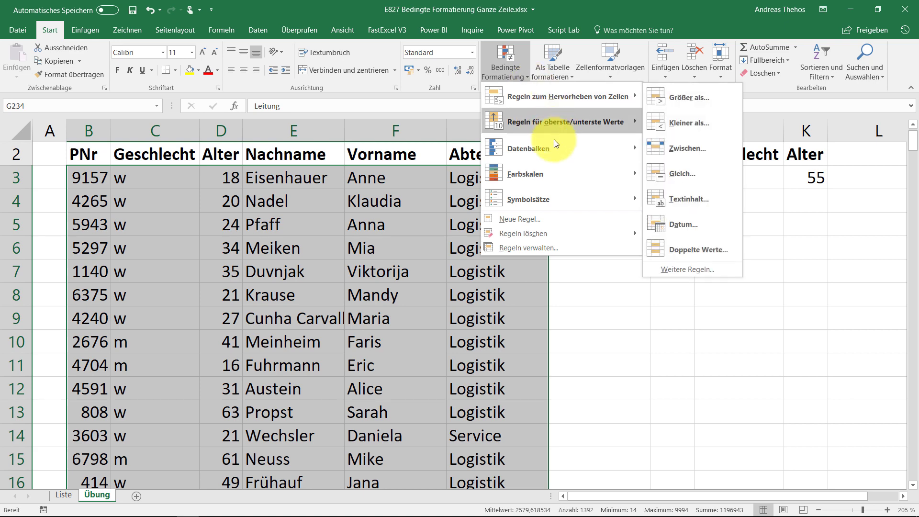
{"action": "mouse_move", "coordinate": [529, 199]}
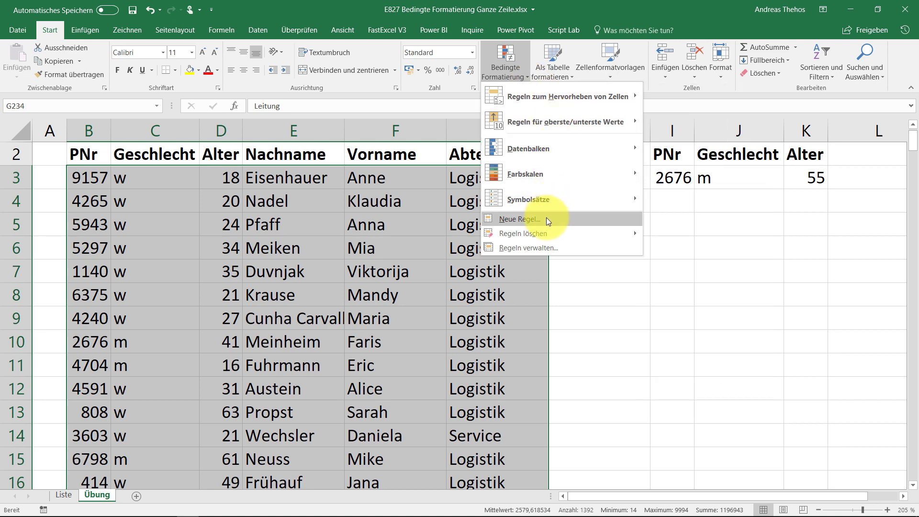
{"action": "left_click", "coordinate": [549, 219]}
{"action": "left_click", "coordinate": [625, 330]}
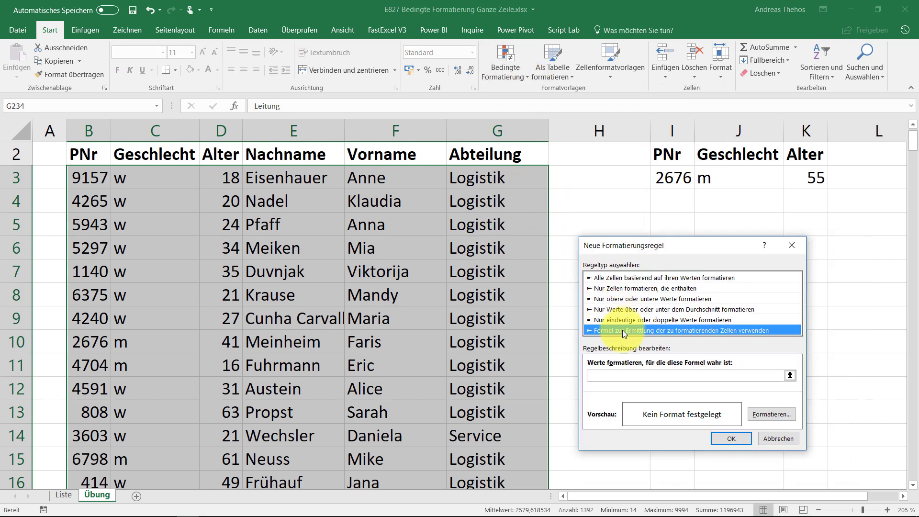
{"action": "left_click", "coordinate": [606, 376]}
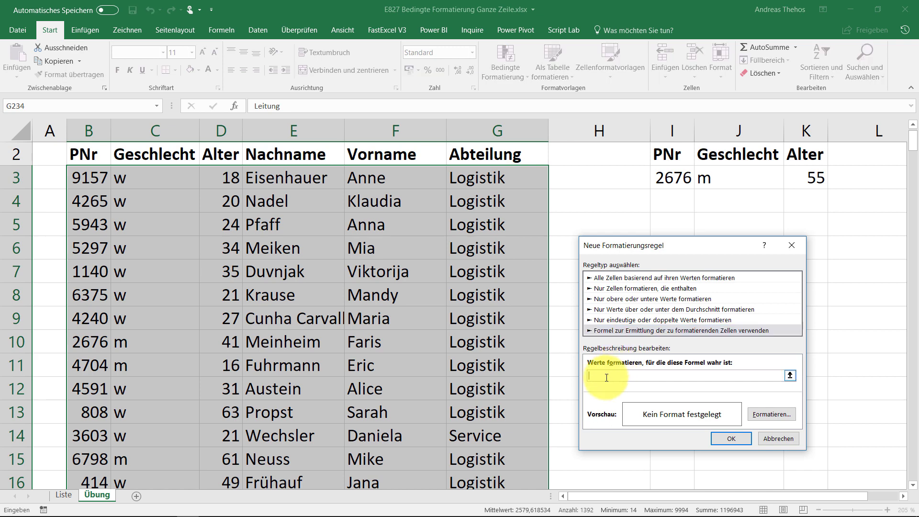
{"action": "type", "text": "="}
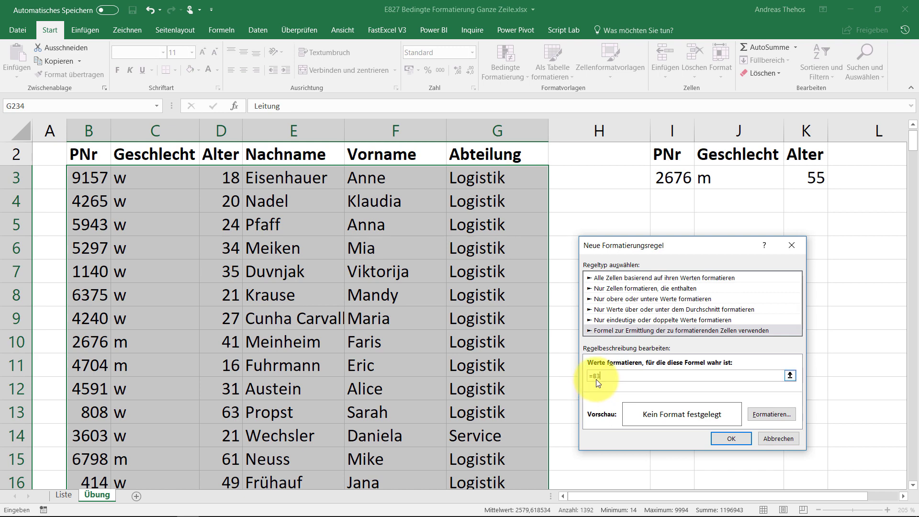
{"action": "left_click", "coordinate": [599, 376]}
{"action": "left_click", "coordinate": [591, 378]}
{"action": "left_click", "coordinate": [679, 178]}
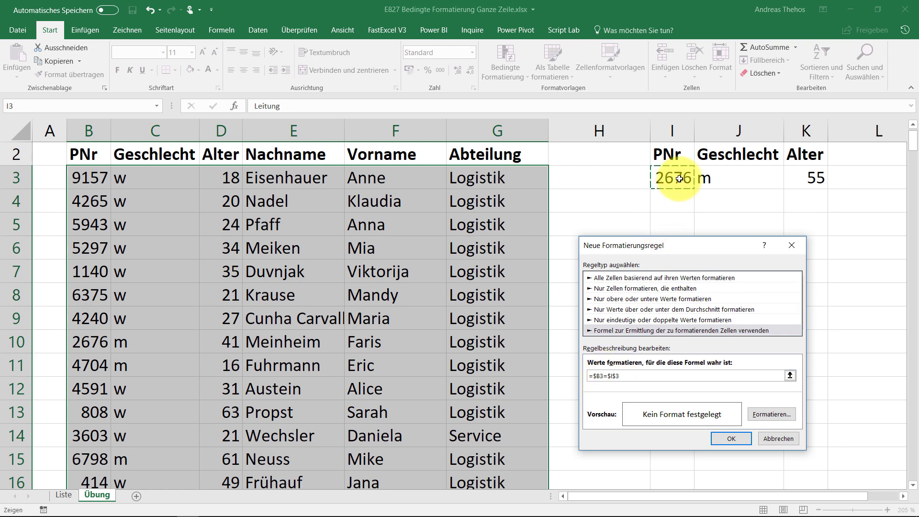
Give the rule a green fill and confirm it on the data block
{"action": "left_click", "coordinate": [766, 414]}
{"action": "left_click", "coordinate": [647, 211]}
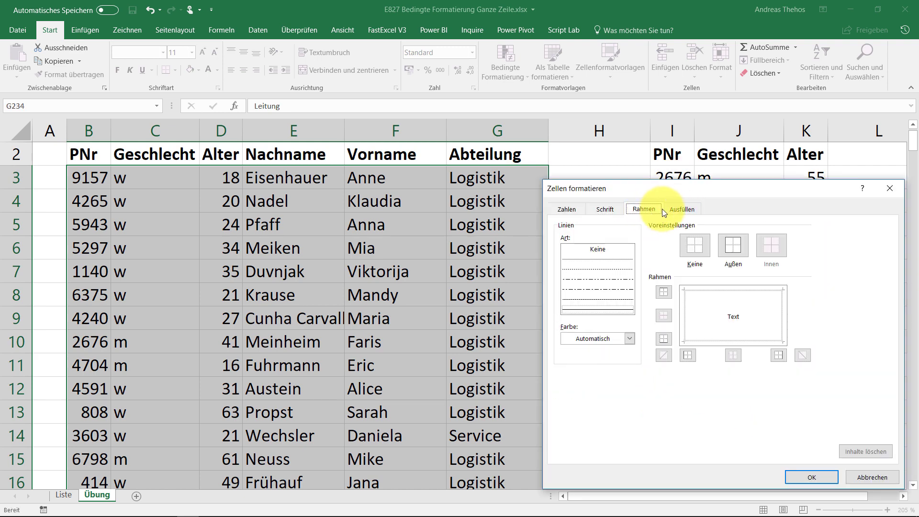
{"action": "left_click", "coordinate": [674, 217]}
{"action": "left_click", "coordinate": [659, 287]}
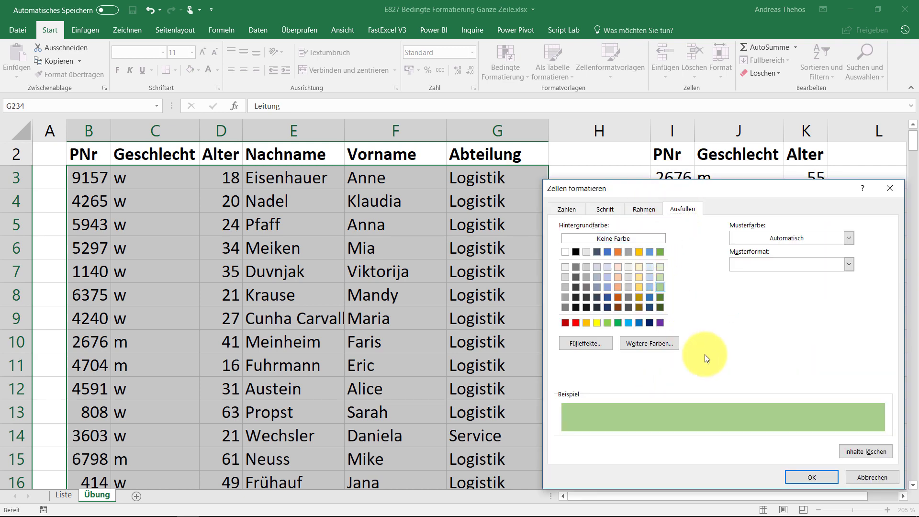
{"action": "left_click", "coordinate": [804, 477]}
{"action": "left_click", "coordinate": [724, 440]}
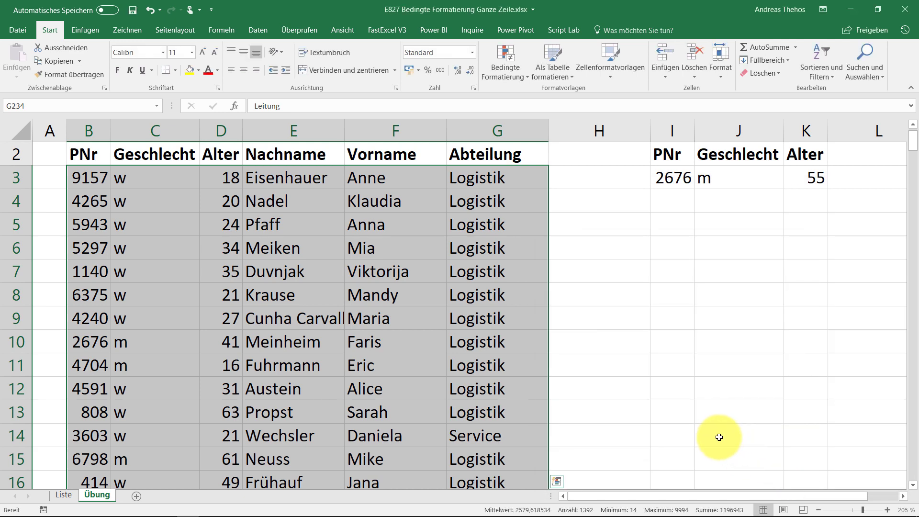
Copy the PNr 5943 from B5 into lookup cell I3
{"action": "scroll", "coordinate": [201, 210], "scroll_direction": "up", "scroll_amount": 1}
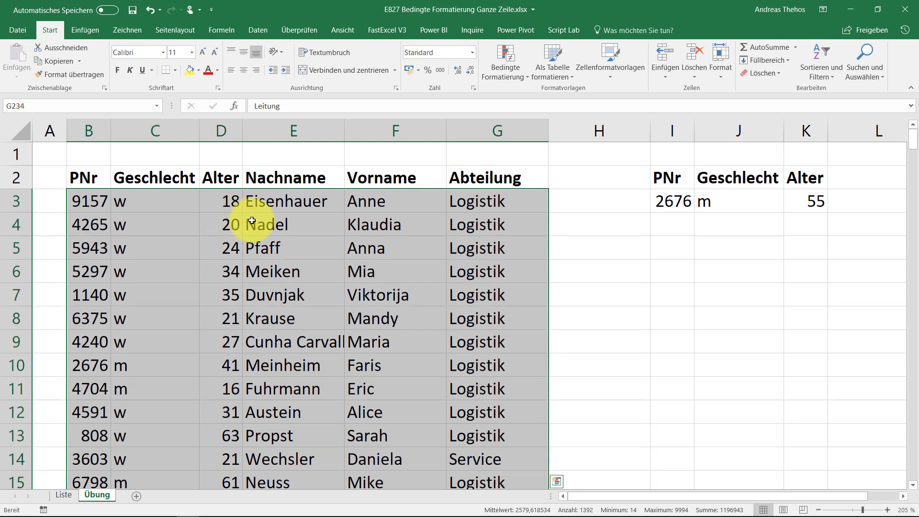
{"action": "left_click", "coordinate": [91, 245]}
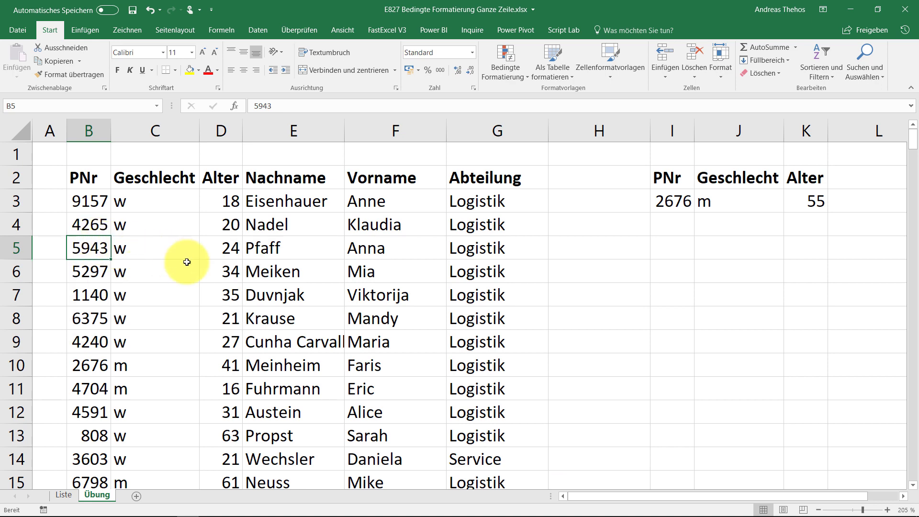
{"action": "key", "text": "ctrl+c"}
{"action": "left_click", "coordinate": [674, 199]}
{"action": "key", "text": "ctrl+v"}
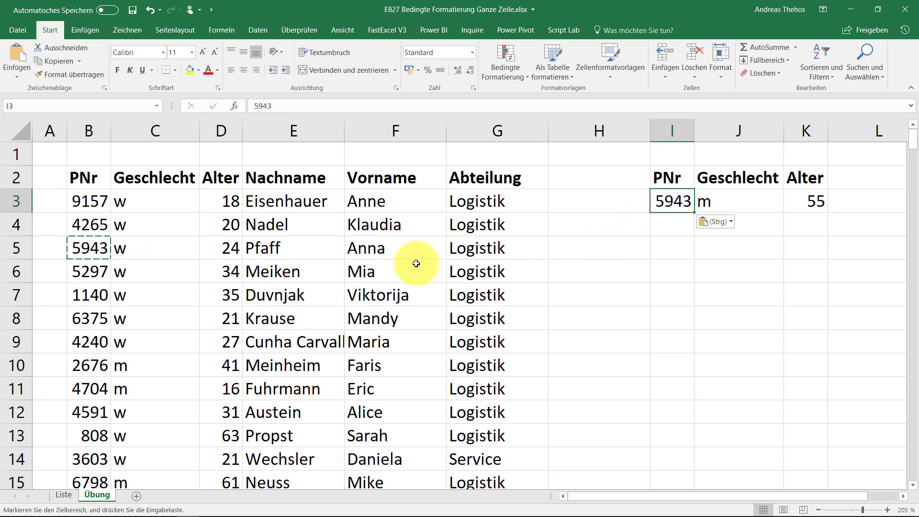
{"action": "left_click", "coordinate": [314, 266]}
{"action": "key", "text": "Escape"}
Scroll through the Übung list to check the highlighting, then select cell F5
{"action": "scroll", "coordinate": [330, 253], "scroll_direction": "down", "scroll_amount": 5}
{"action": "scroll", "coordinate": [366, 241], "scroll_direction": "down", "scroll_amount": 6}
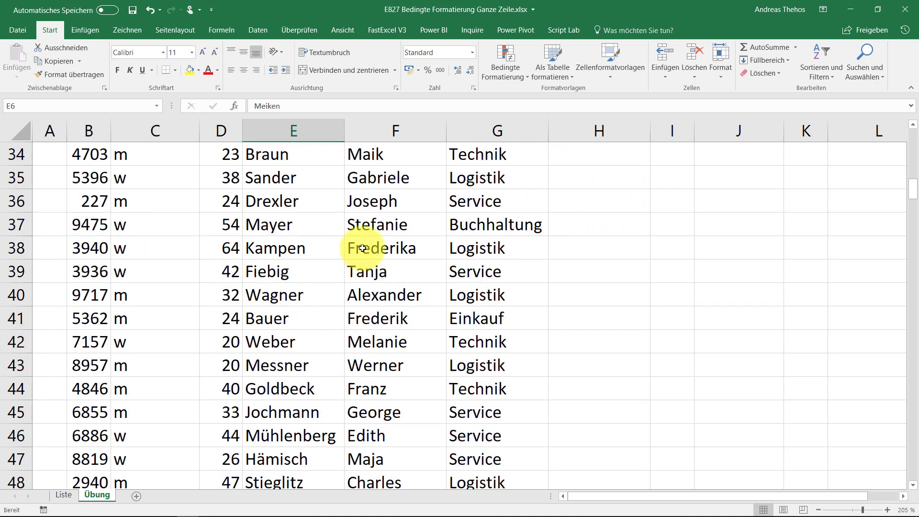
{"action": "scroll", "coordinate": [366, 242], "scroll_direction": "down", "scroll_amount": 7}
{"action": "scroll", "coordinate": [382, 238], "scroll_direction": "down", "scroll_amount": 12}
{"action": "scroll", "coordinate": [406, 257], "scroll_direction": "down", "scroll_amount": 13}
{"action": "scroll", "coordinate": [408, 261], "scroll_direction": "down", "scroll_amount": 14}
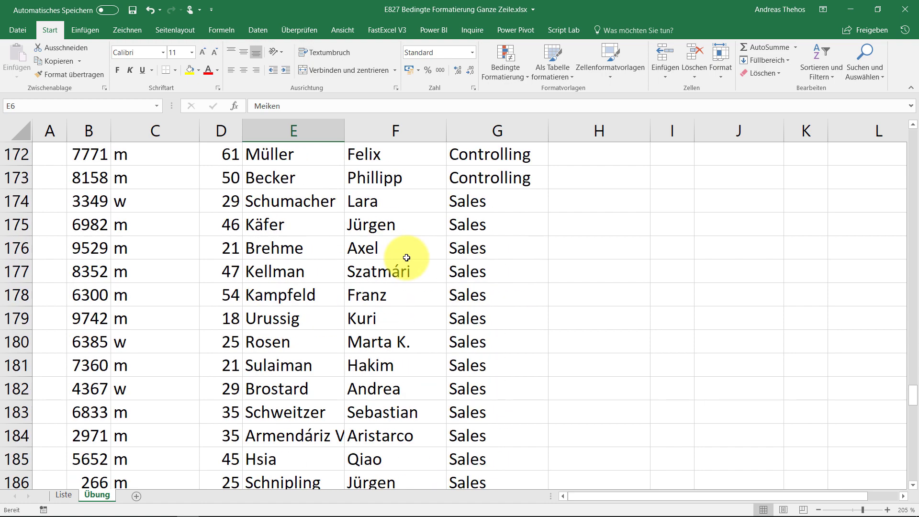
{"action": "scroll", "coordinate": [415, 260], "scroll_direction": "down", "scroll_amount": 7}
{"action": "scroll", "coordinate": [415, 261], "scroll_direction": "down", "scroll_amount": 7}
{"action": "left_click_drag", "start_coordinate": [913, 459], "coordinate": [913, 144]}
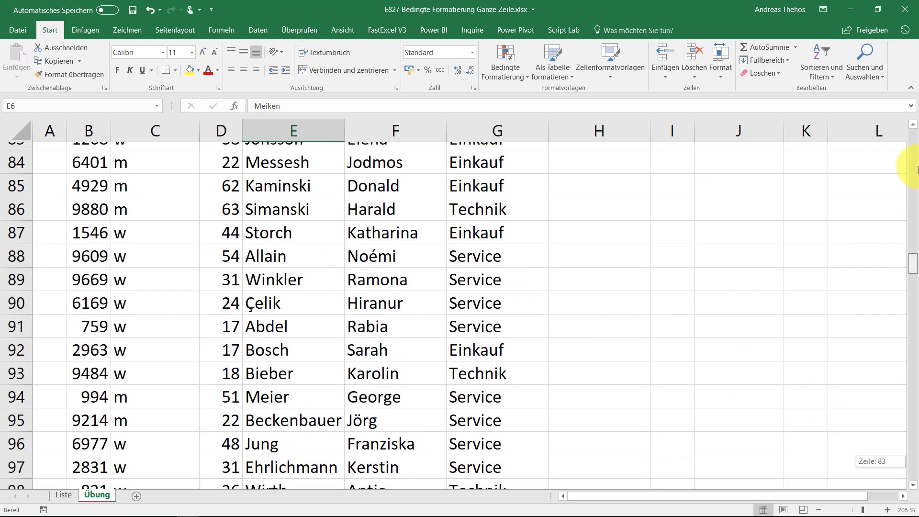
{"action": "left_click", "coordinate": [387, 257]}
{"action": "left_click", "coordinate": [518, 70]}
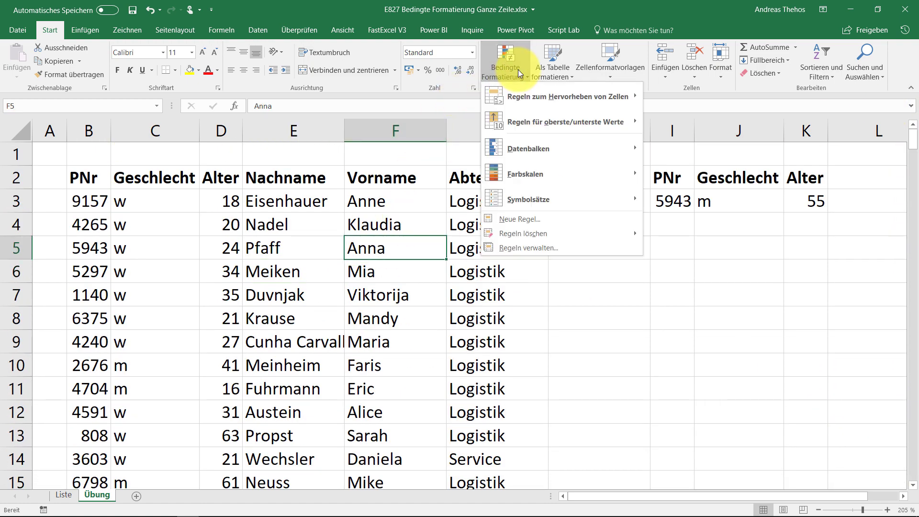
{"action": "left_click", "coordinate": [542, 248]}
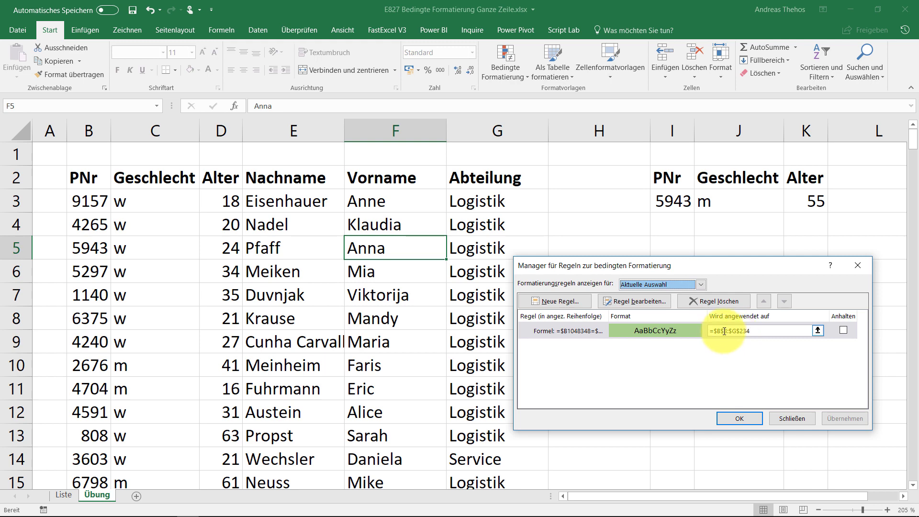
{"action": "left_click", "coordinate": [580, 333]}
{"action": "double_click", "coordinate": [580, 333]}
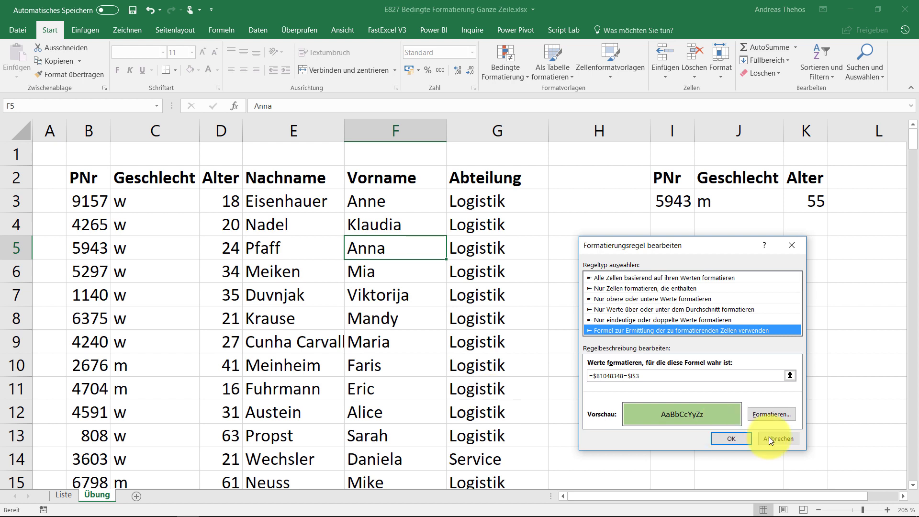
{"action": "left_click", "coordinate": [739, 438]}
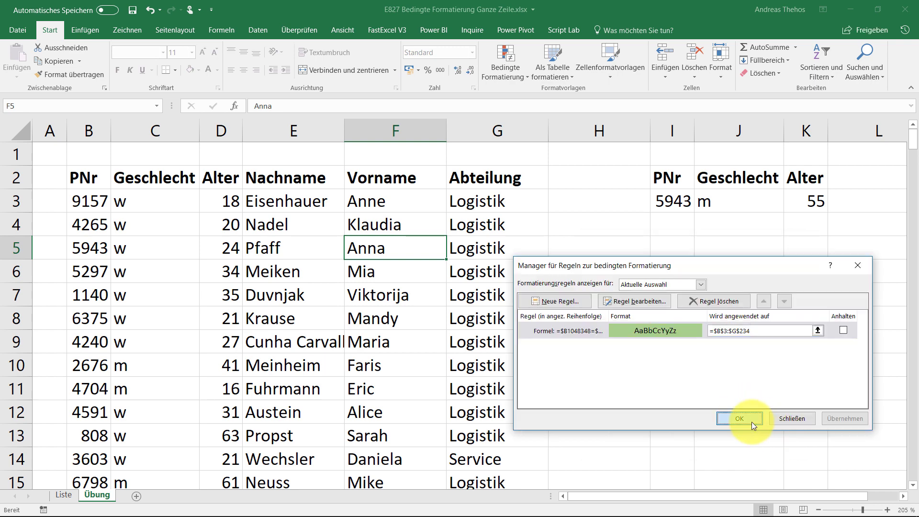
{"action": "left_click", "coordinate": [750, 421]}
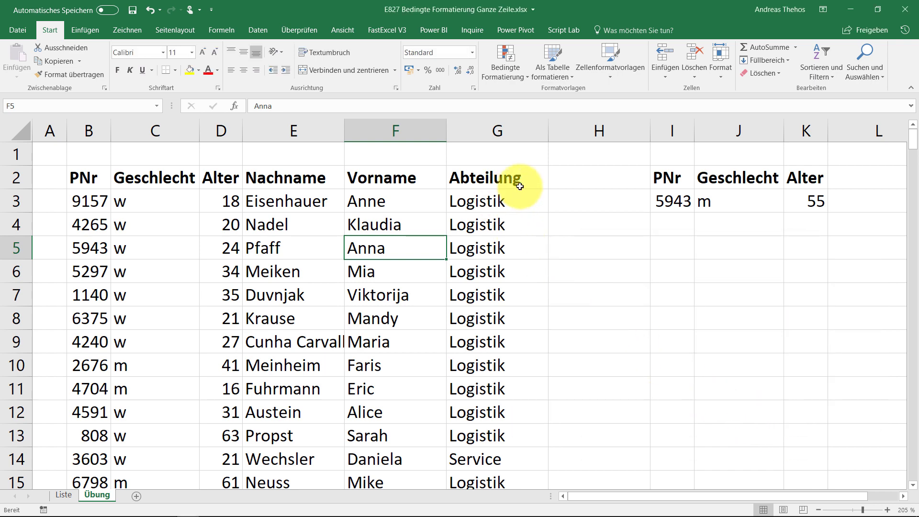